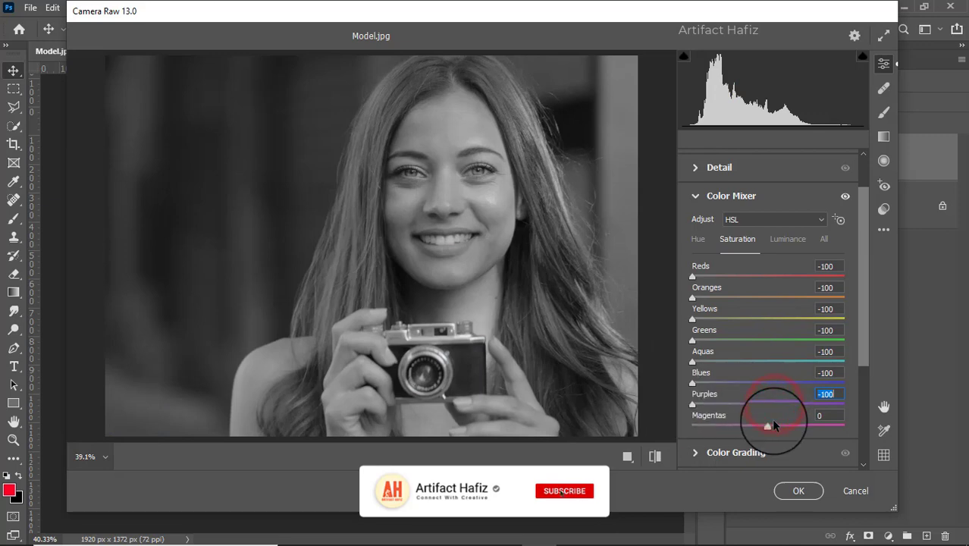
Step: Set the Color Mixer saturation to -100 for Magentas, +26 for Reds and +4 for Oranges, keeping Yellows at -100
left_click_drag(768, 426, 666, 415)
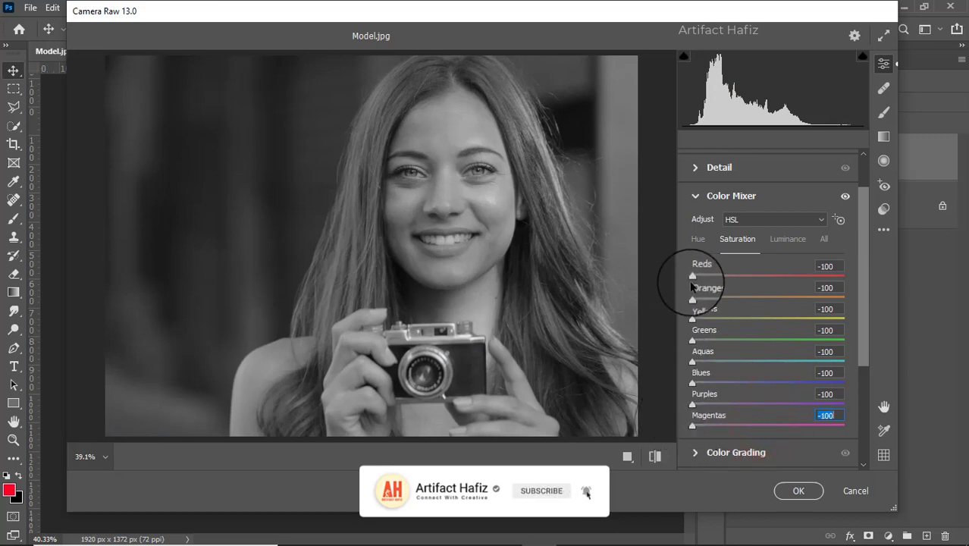
left_click_drag(692, 276, 785, 276)
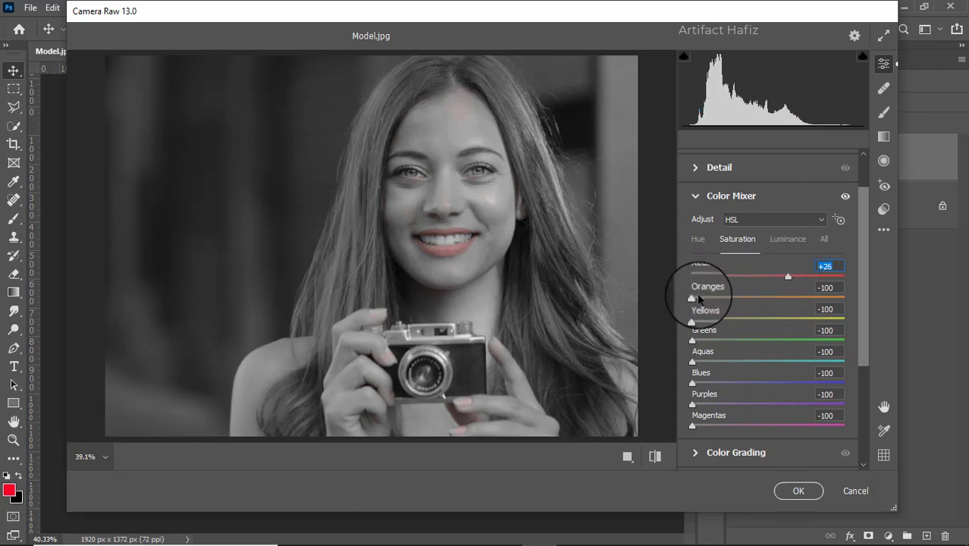
left_click_drag(694, 297, 773, 299)
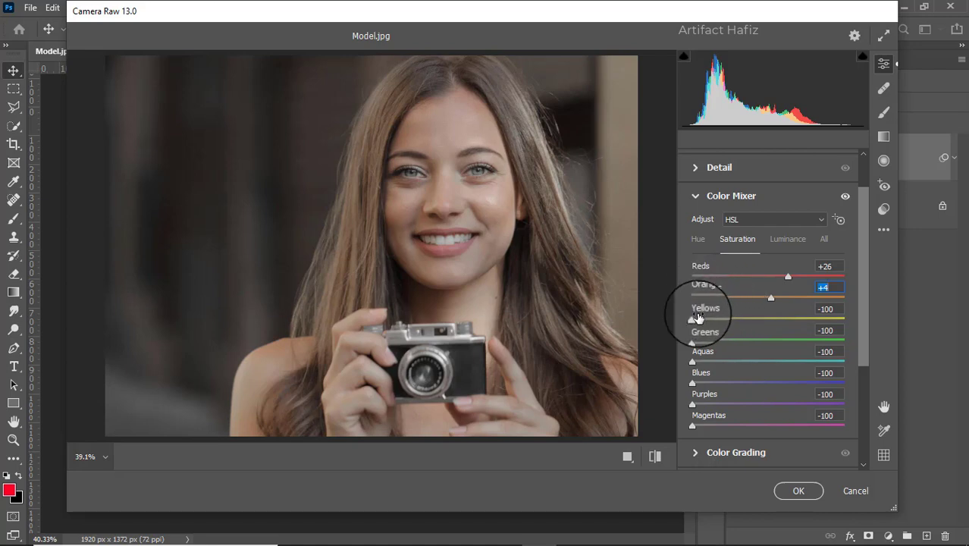
left_click_drag(691, 321, 660, 311)
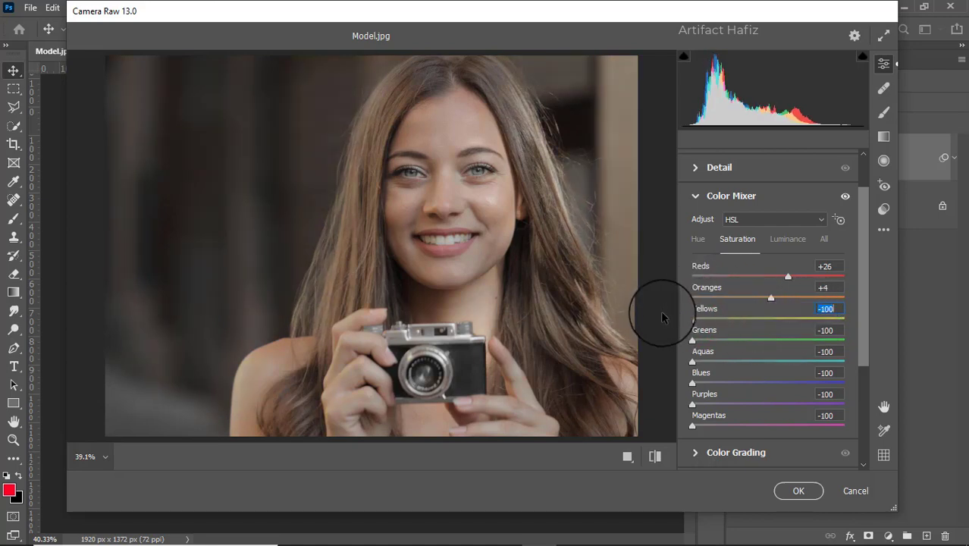
Step: Set the Color Mixer saturation of Blues to +27 and Aquas to +20, and the luminance of Reds to +38
left_click(693, 383)
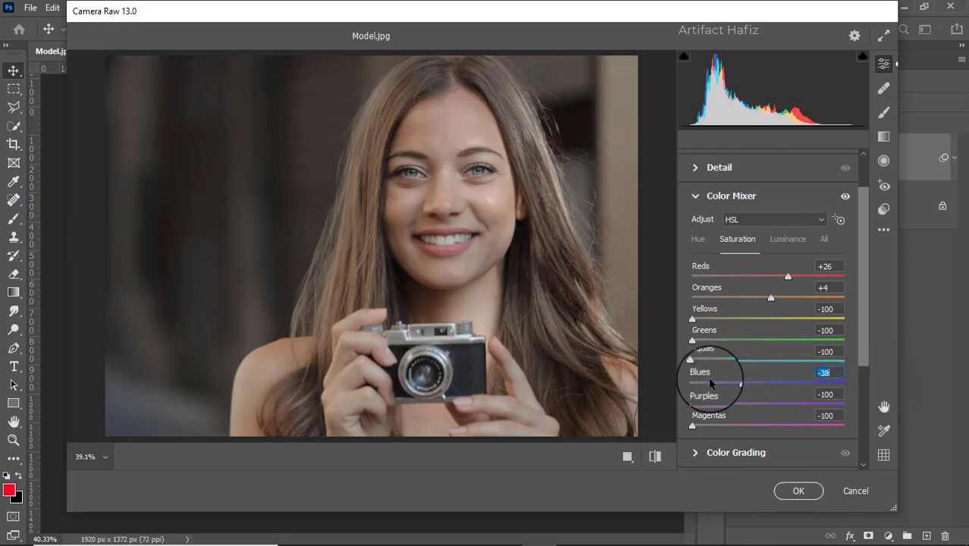
left_click_drag(694, 383, 789, 383)
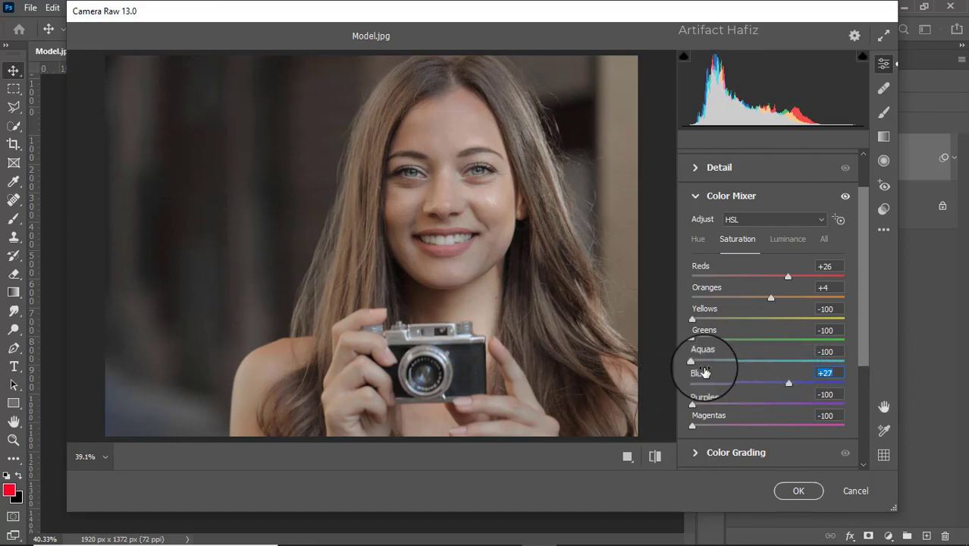
left_click_drag(692, 361, 779, 366)
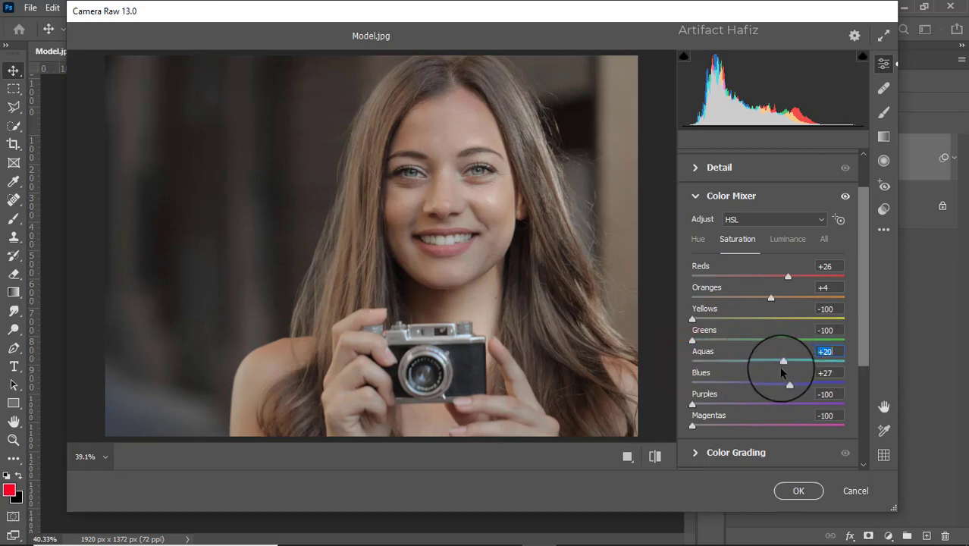
left_click(787, 240)
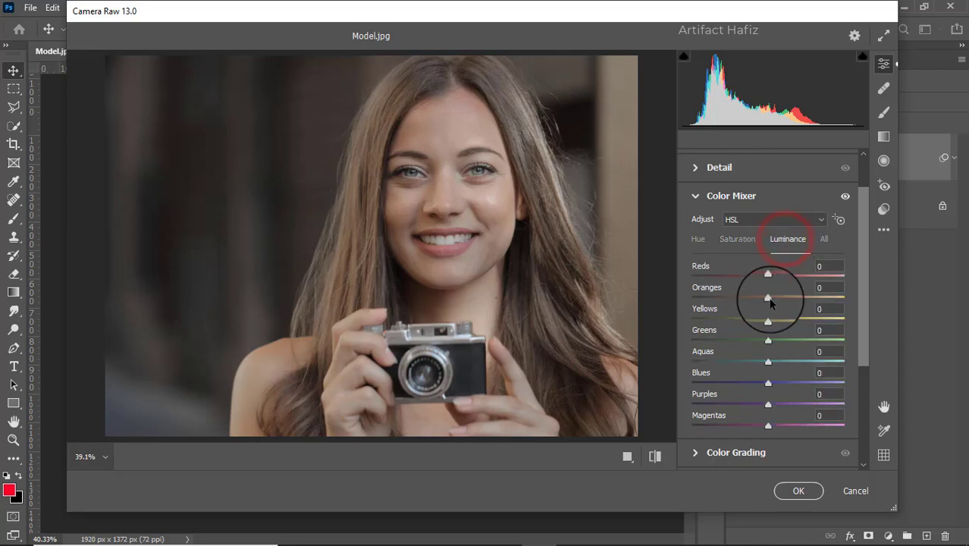
left_click_drag(760, 301, 799, 281)
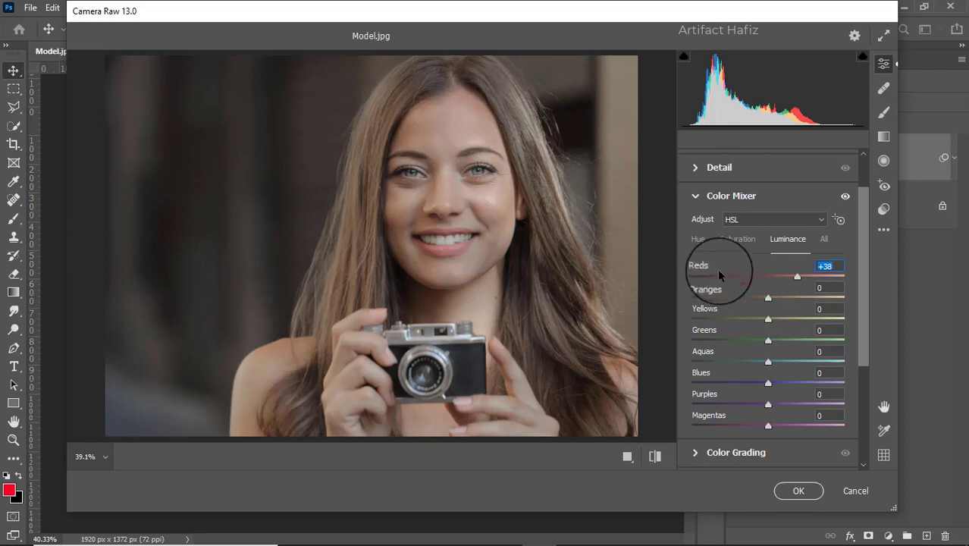
Step: In the Basic adjustments, set Exposure to -0.50, Contrast +31, Highlights -8, Shadows +21, Whites +32 and Blacks -3
scroll(713, 255, "up", 4)
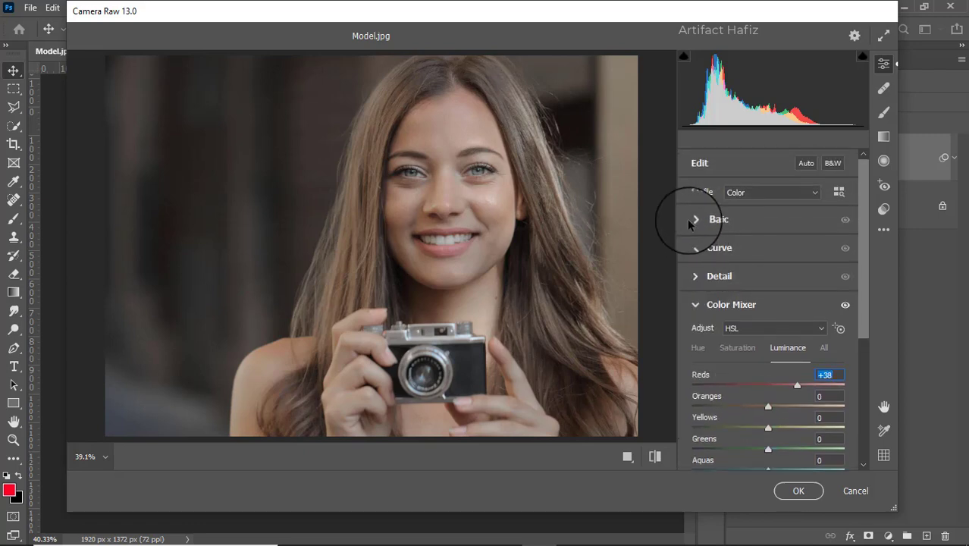
left_click(695, 216)
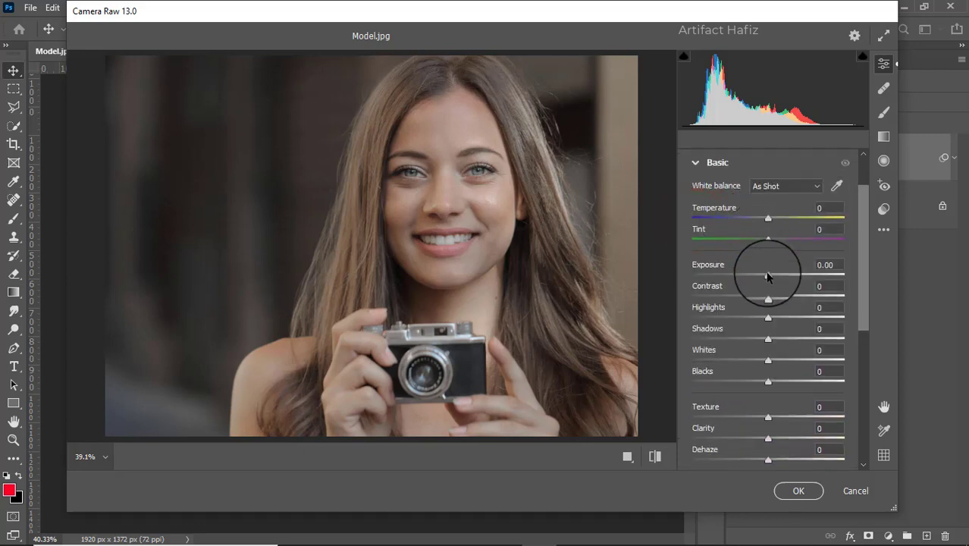
left_click_drag(768, 274, 784, 338)
mouse_move(767, 383)
left_mouse_down()
mouse_move(728, 377)
mouse_move(766, 374)
left_mouse_up()
mouse_move(761, 274)
left_mouse_down()
mouse_move(751, 277)
mouse_move(761, 276)
left_mouse_up()
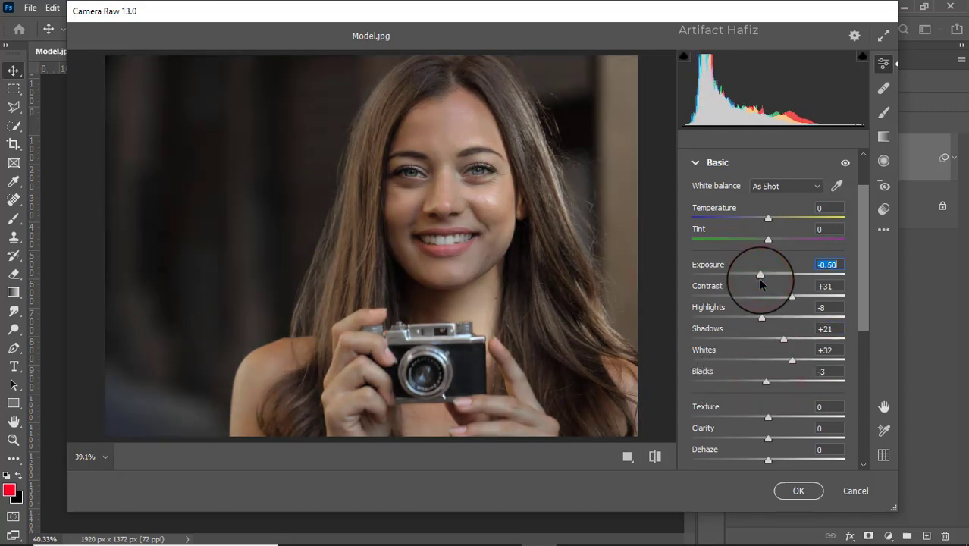
Step: Refine the tone values to Contrast +14, Shadows +11, Whites +21, Exposure -0.35 and Blacks +20
left_click(762, 322)
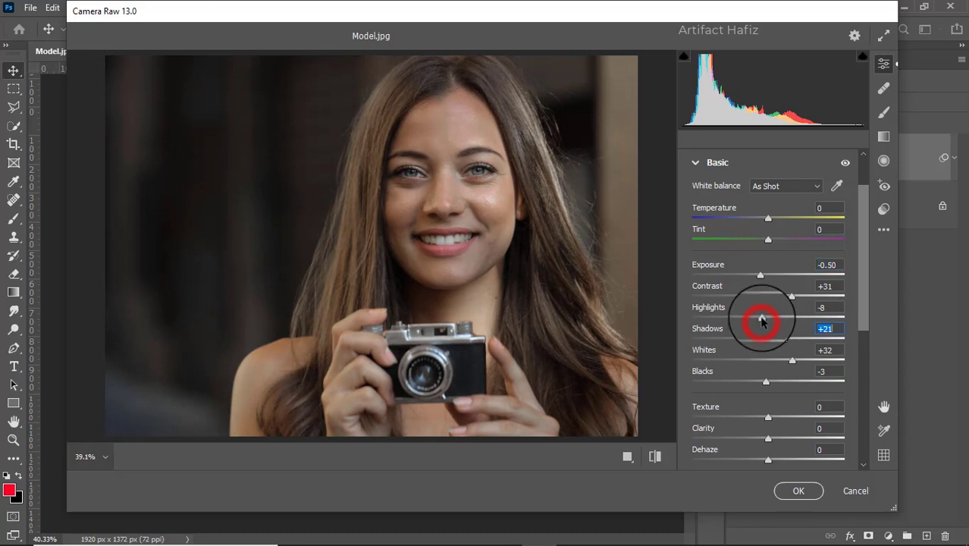
left_click_drag(791, 294, 779, 295)
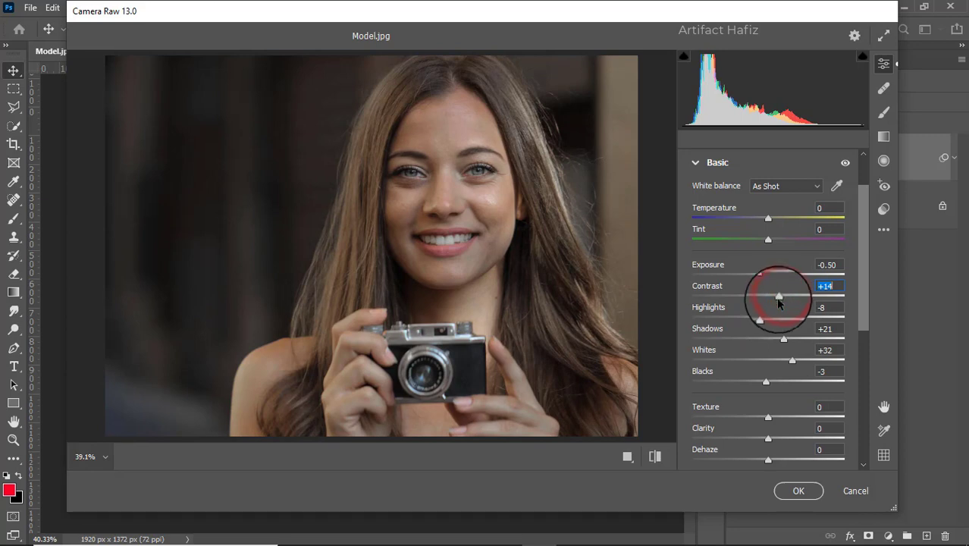
mouse_move(783, 342)
left_mouse_down()
mouse_move(774, 344)
mouse_move(783, 360)
left_mouse_up()
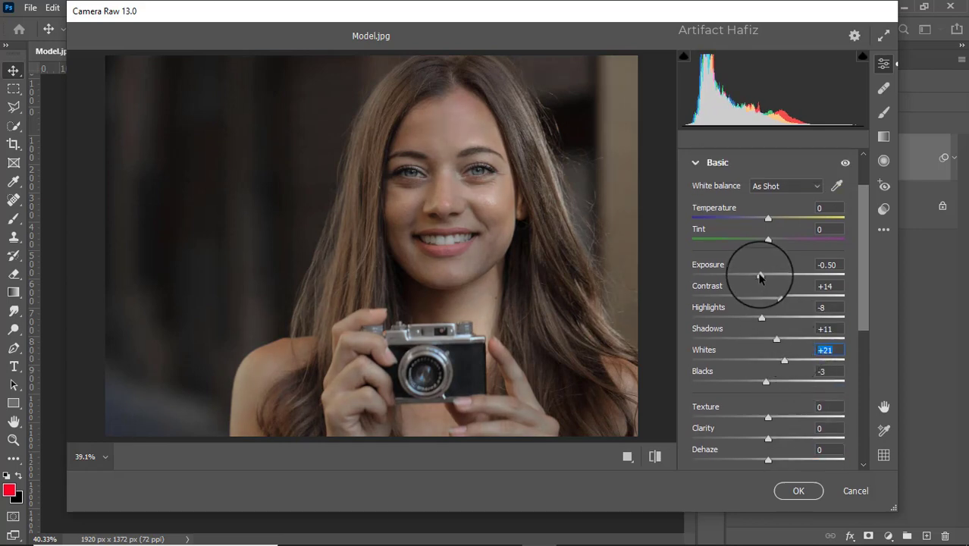
left_click_drag(759, 274, 762, 277)
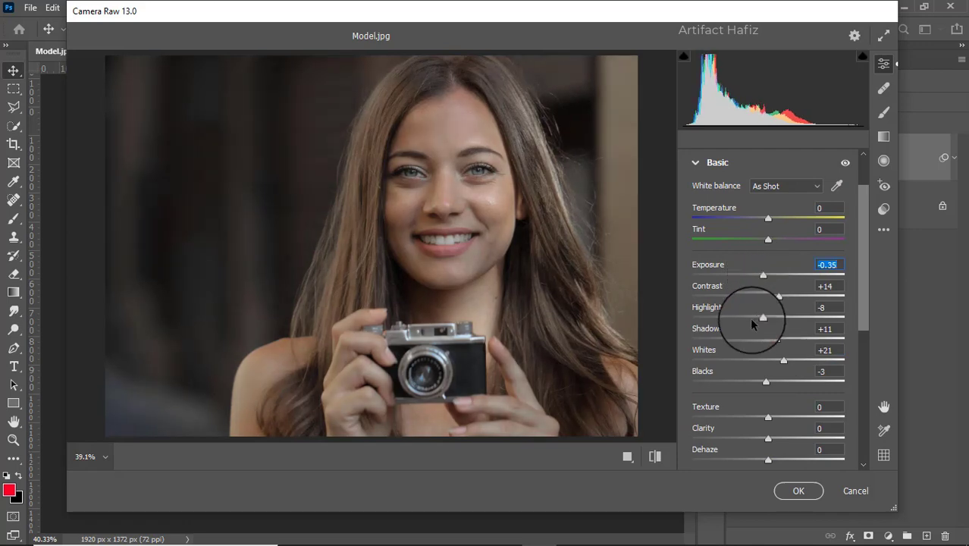
scroll(765, 334, "down", 1)
mouse_move(765, 348)
left_mouse_down()
mouse_move(805, 343)
mouse_move(783, 345)
left_mouse_up()
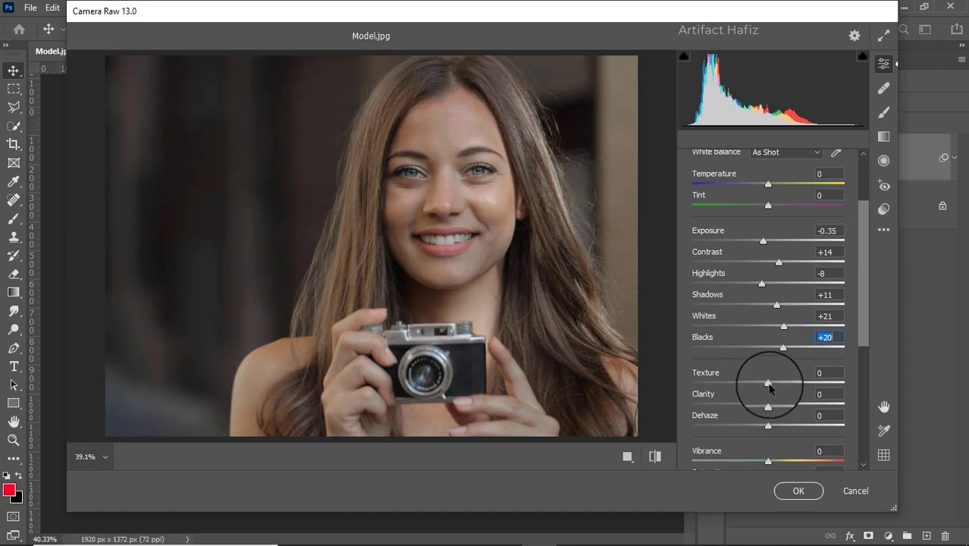
Step: Set Texture to -9, Clarity to +21, Dehaze to +18, Vibrance to -3 and Saturation to +5
mouse_move(770, 388)
left_mouse_down()
mouse_move(766, 397)
mouse_move(799, 402)
mouse_move(761, 388)
left_mouse_up()
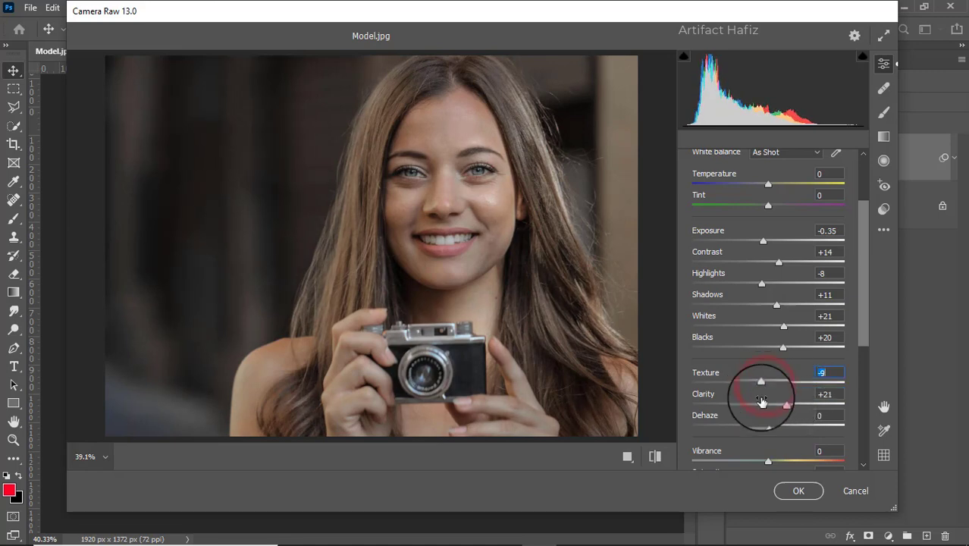
mouse_move(768, 425)
left_mouse_down()
mouse_move(805, 428)
mouse_move(741, 424)
mouse_move(766, 428)
left_mouse_up()
scroll(788, 402, "down", 3)
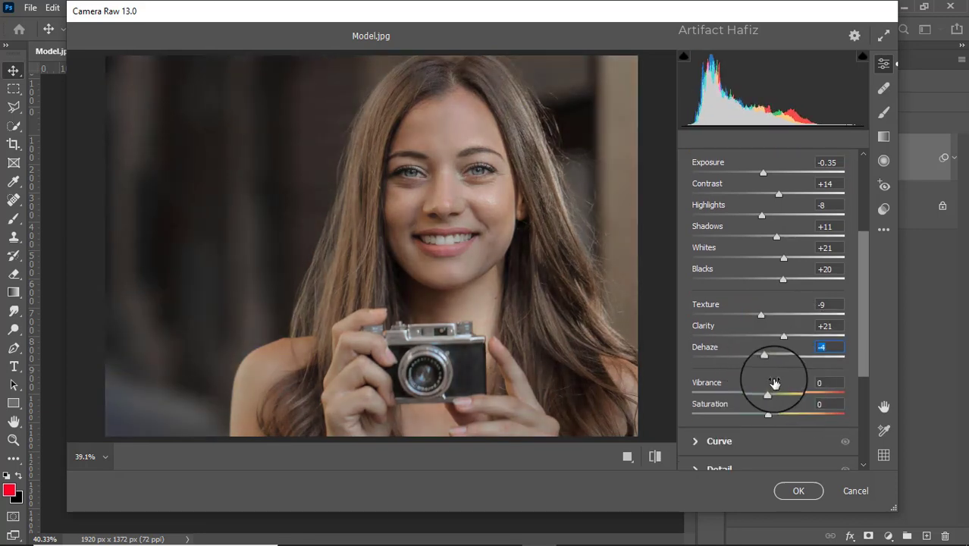
mouse_move(764, 357)
left_mouse_down()
mouse_move(805, 358)
mouse_move(782, 357)
left_mouse_up()
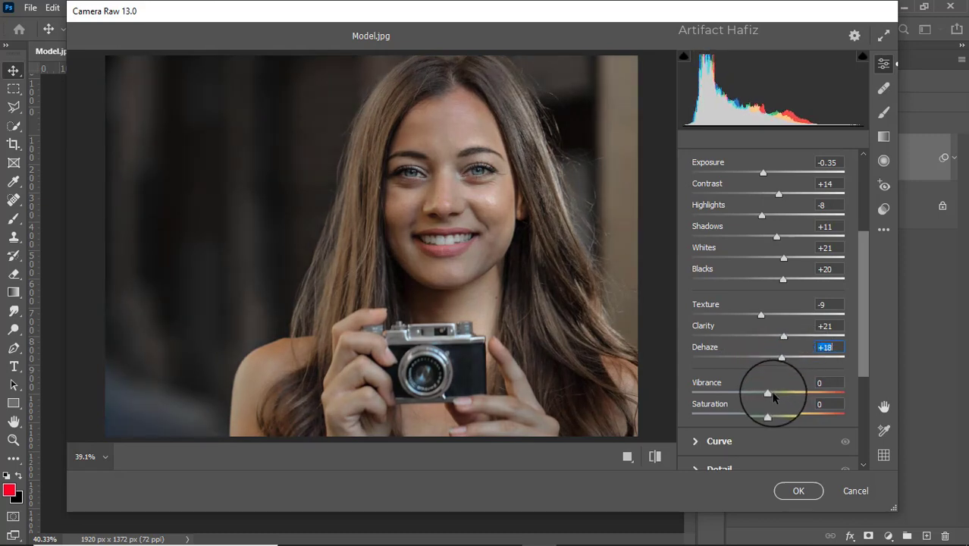
left_click_drag(770, 392, 768, 427)
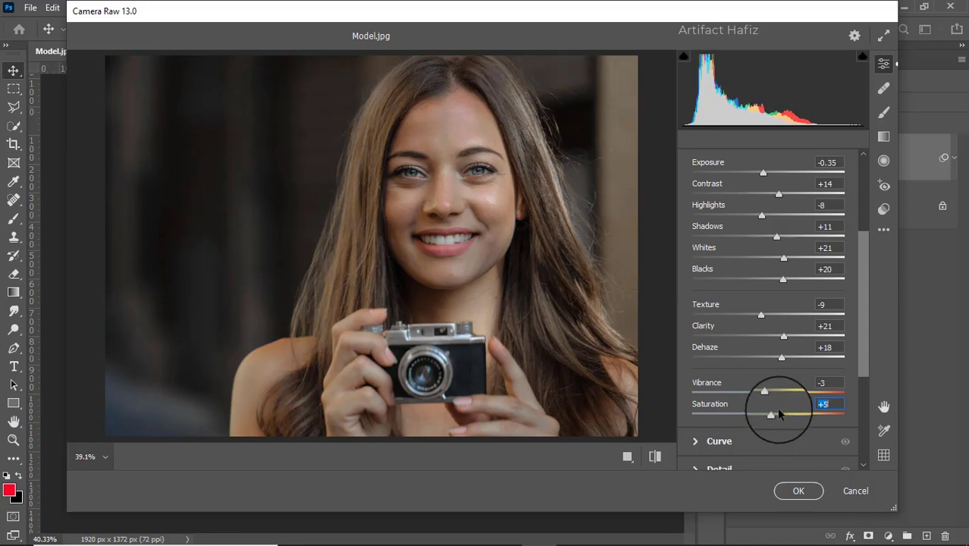
Step: Add a shadow point at input 65, output 63 and a highlight point at input 193, output 198 on the main point curve
scroll(794, 407, "down", 4)
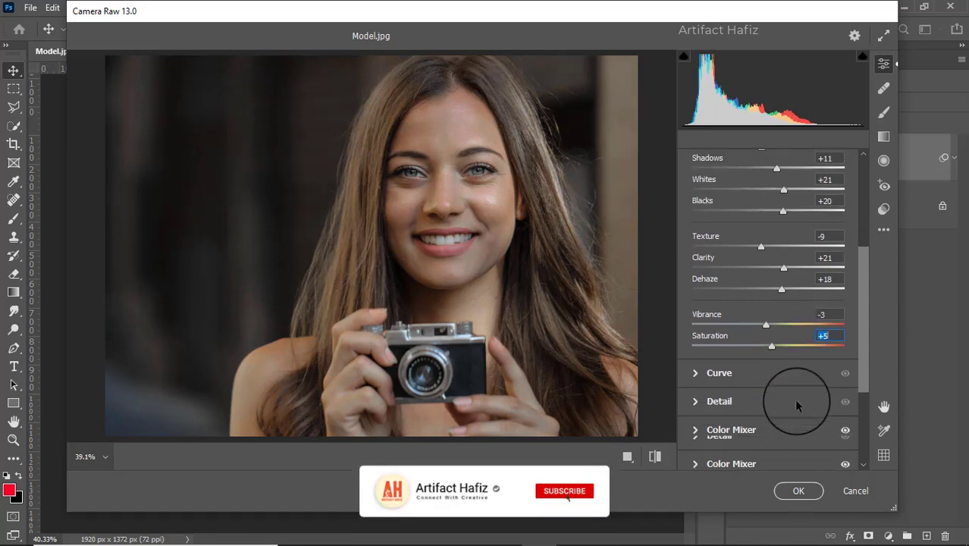
left_click(704, 348)
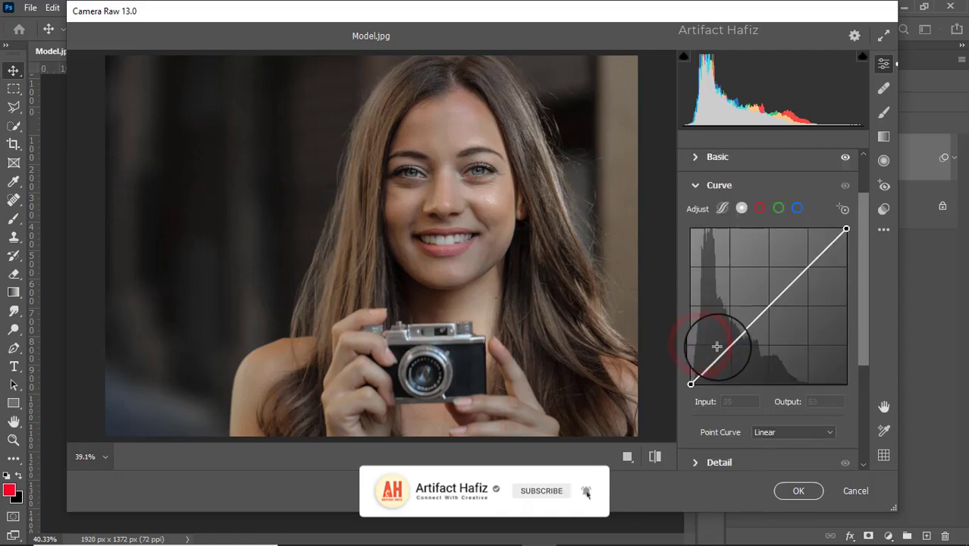
left_click(730, 345)
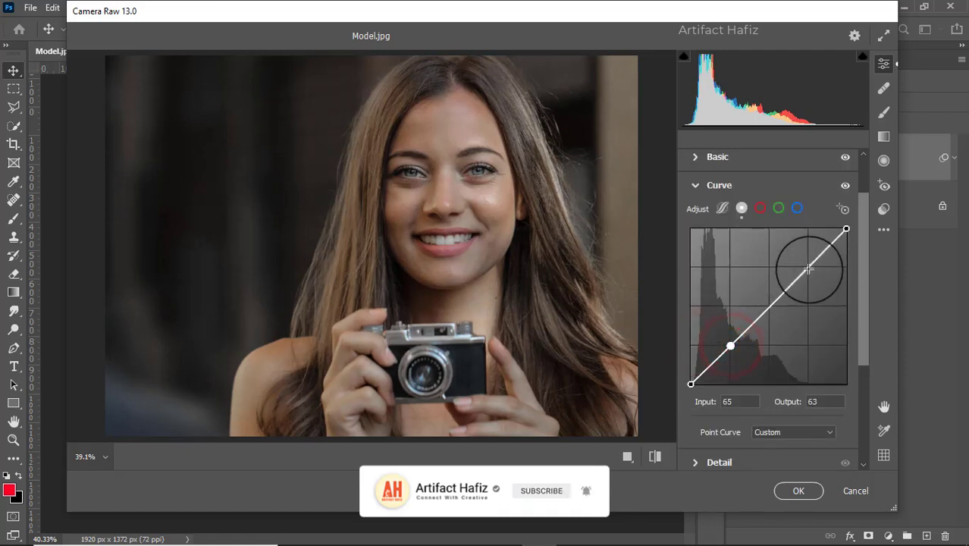
left_click_drag(807, 268, 808, 263)
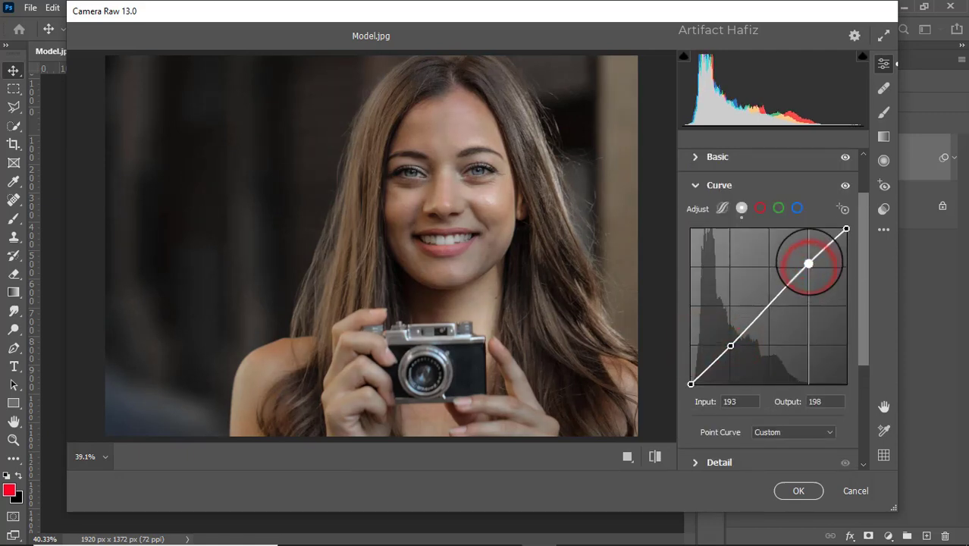
left_click(690, 383)
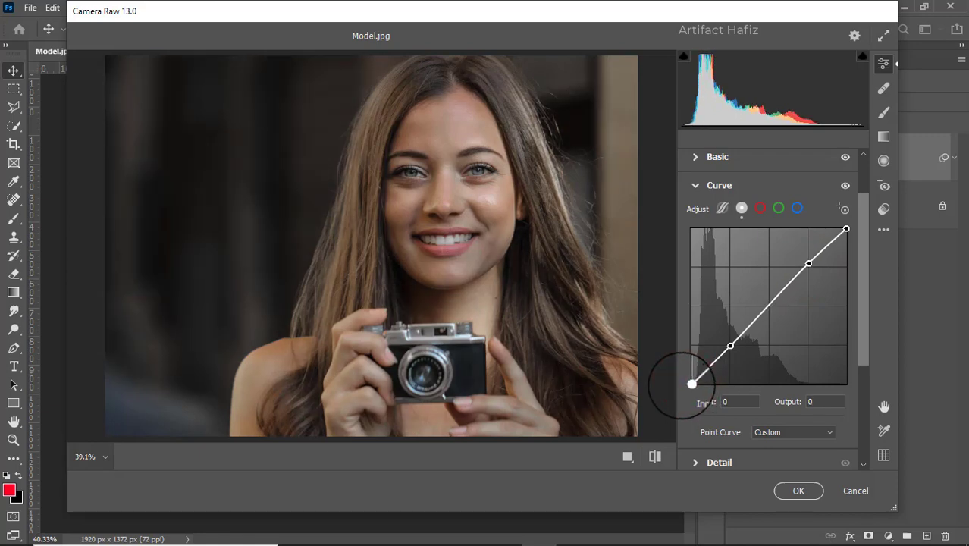
Step: On the red channel curve, add points at input 64, output 61 and input 192, output 196
left_click(759, 207)
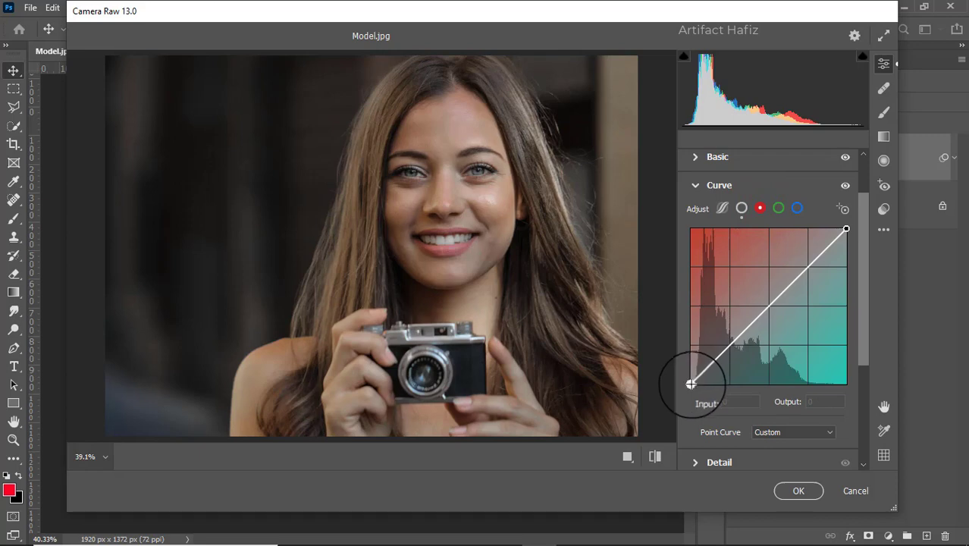
left_click(729, 347)
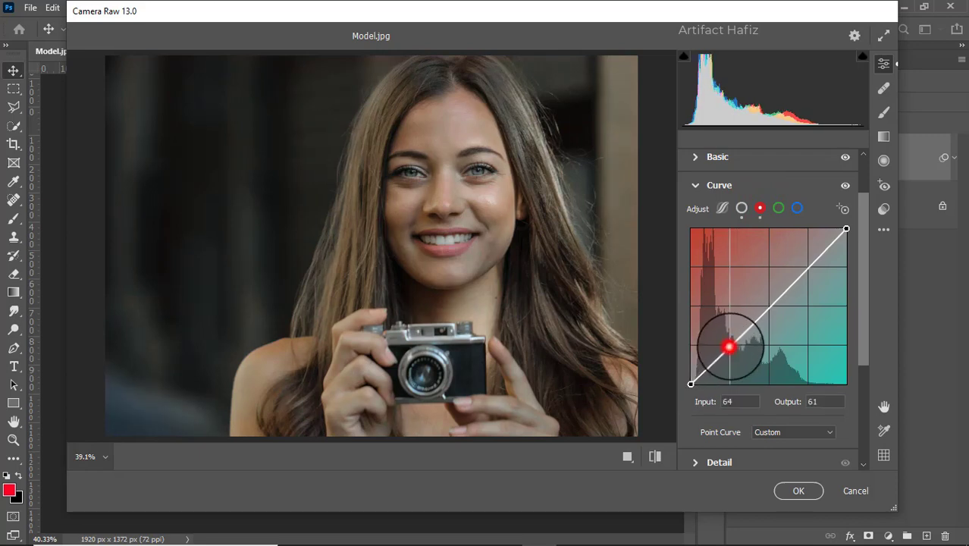
left_click(808, 266)
Step: On the green channel curve, add points at input 63, output 61 and input 191, output 195
left_click(778, 208)
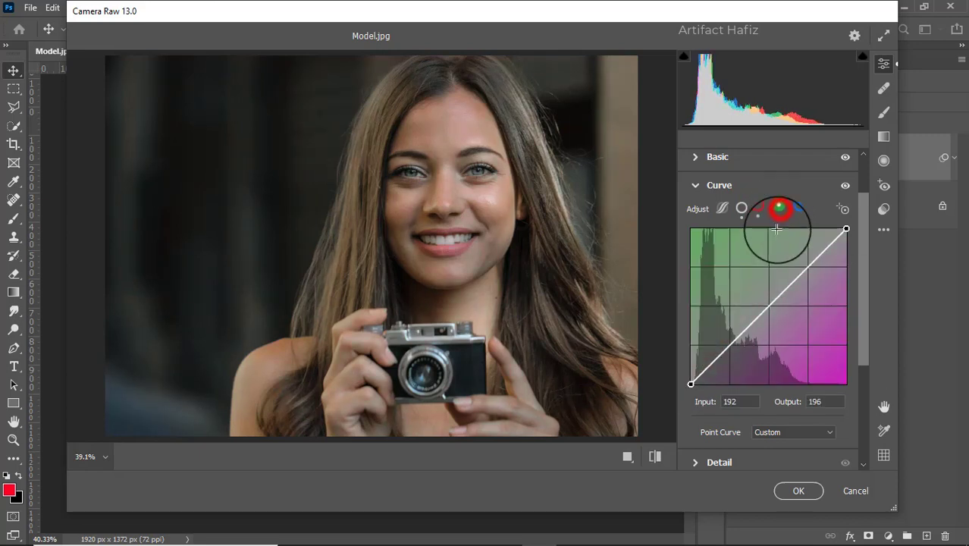
left_click(729, 346)
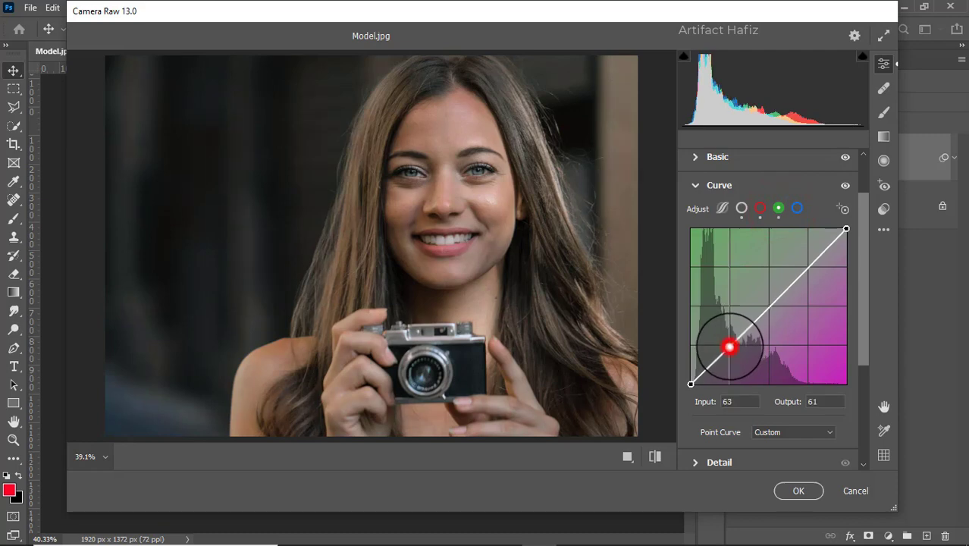
left_click(808, 269)
left_click_drag(809, 269, 806, 266)
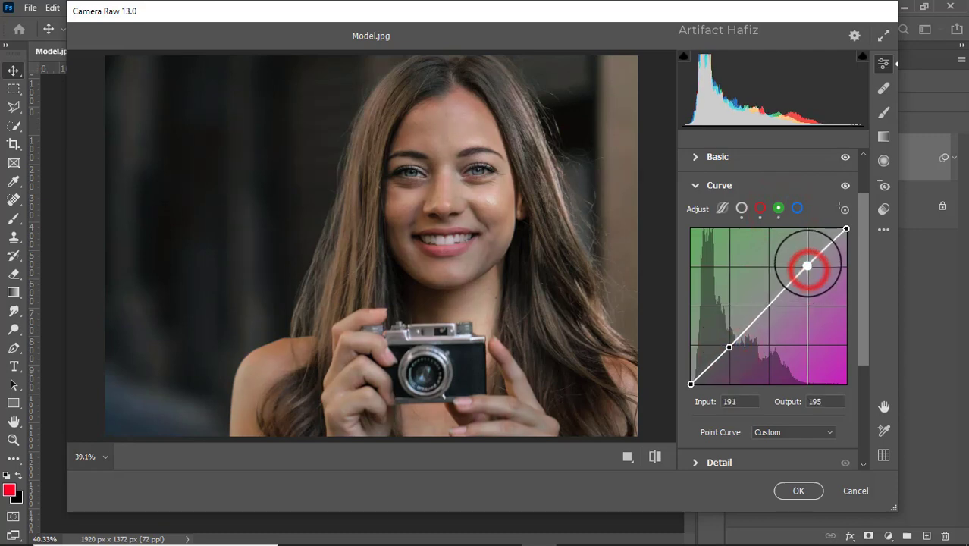
Step: On the blue channel curve, add a point in the shadows and a highlight point at input 194, output 200
left_click(798, 213)
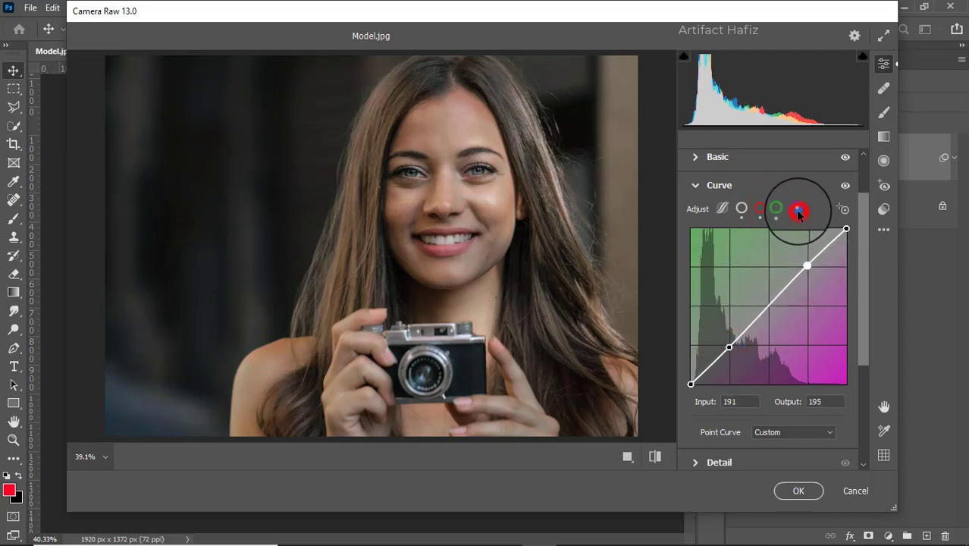
left_click(729, 346)
left_click(810, 264)
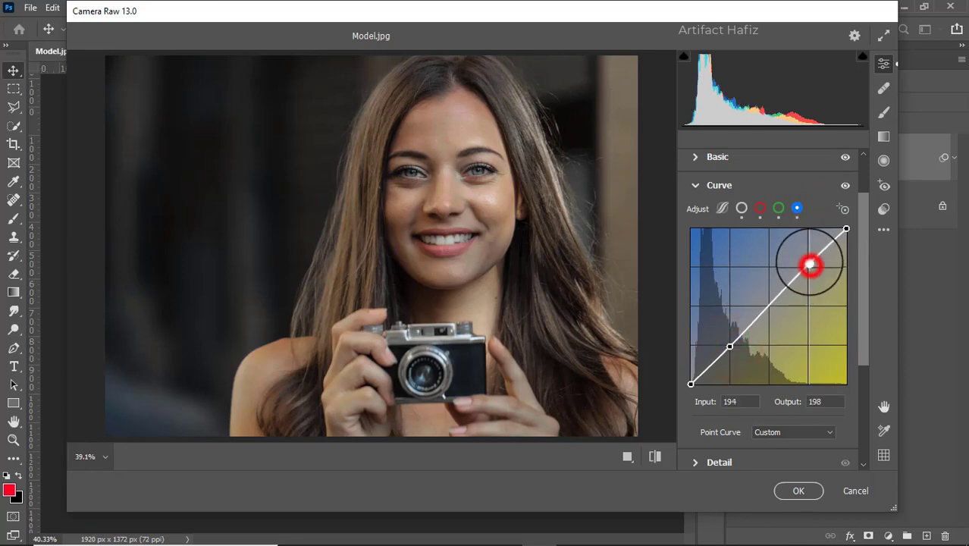
left_click_drag(809, 264, 810, 263)
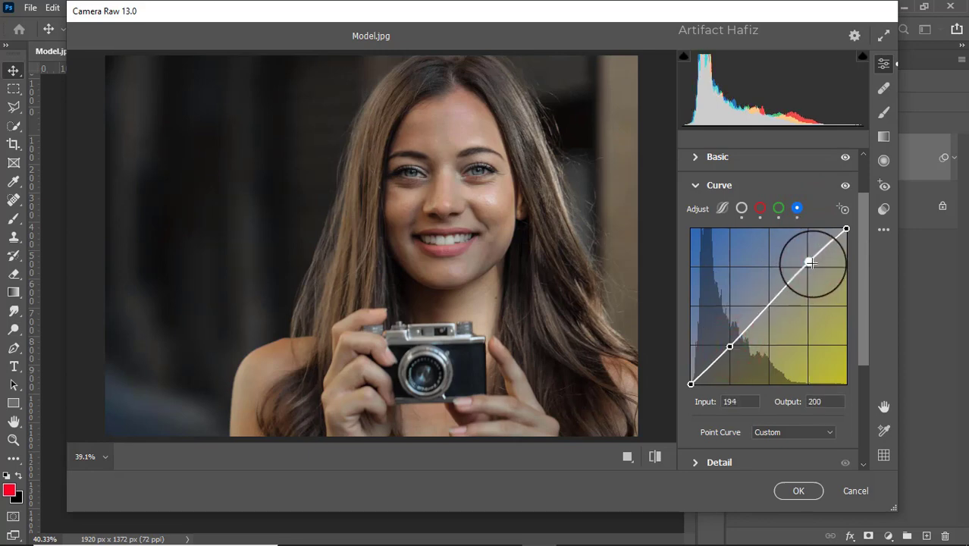
Step: In the Detail settings, set Sharpening to 36 and Noise Reduction to 7
scroll(810, 262, "down", 3)
left_click(696, 365)
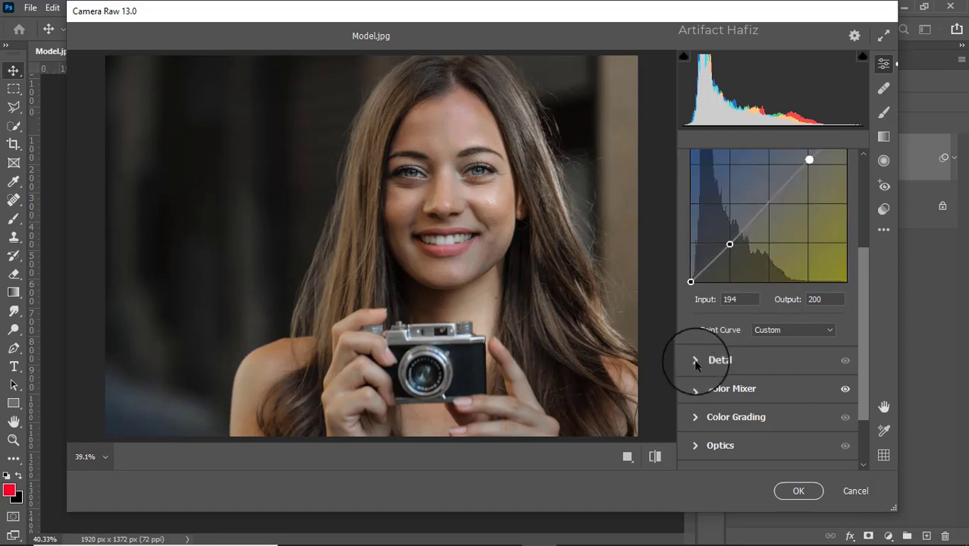
left_click_drag(693, 339, 728, 334)
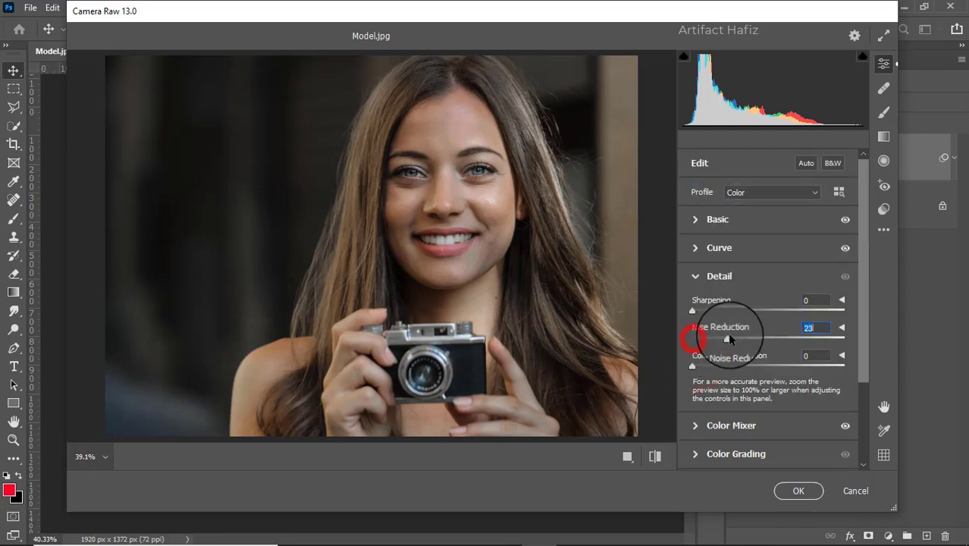
left_click(691, 312)
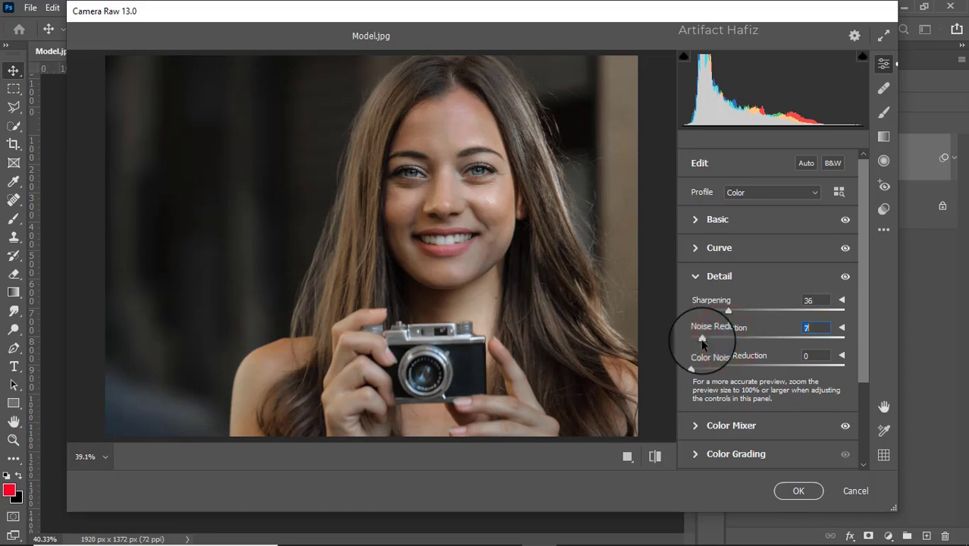
Step: Review the Color Mixer's HSL adjustments and set the Oranges hue to -2
left_click(697, 426)
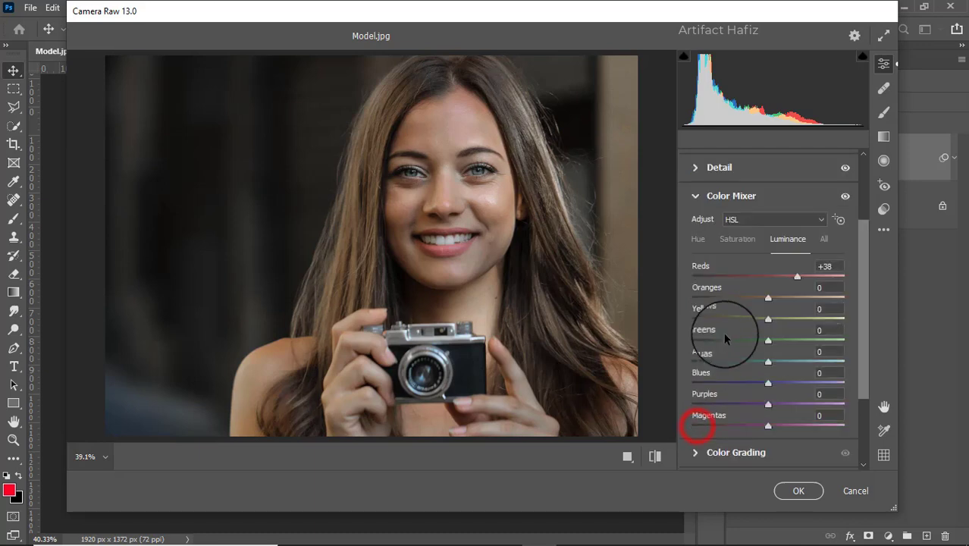
left_click(738, 240)
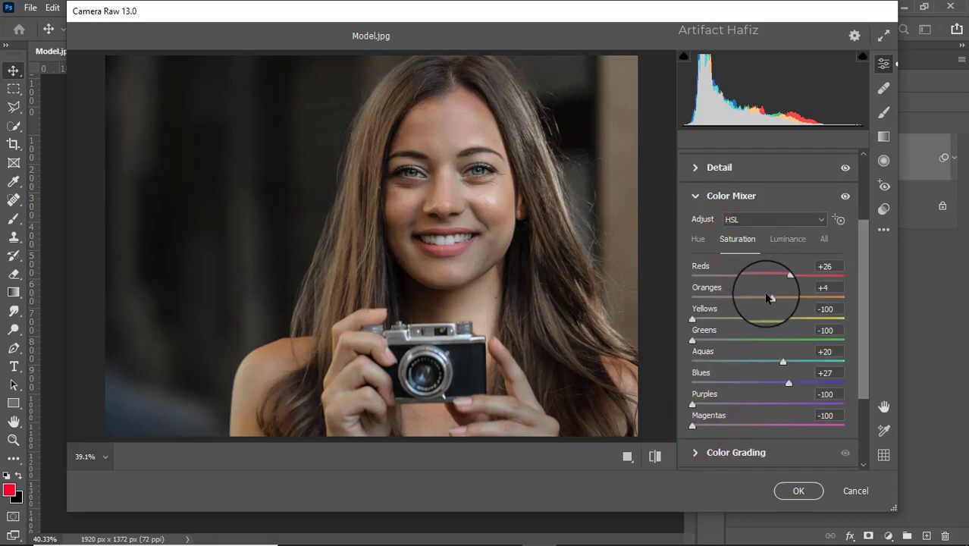
left_click(788, 239)
left_click(697, 239)
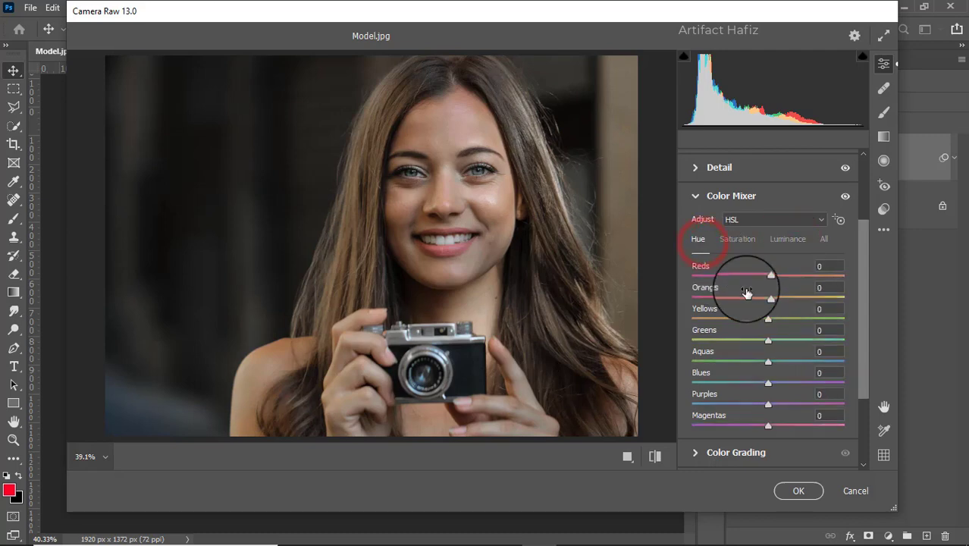
mouse_move(769, 295)
left_mouse_down()
mouse_move(724, 296)
mouse_move(812, 294)
mouse_move(771, 298)
left_mouse_up()
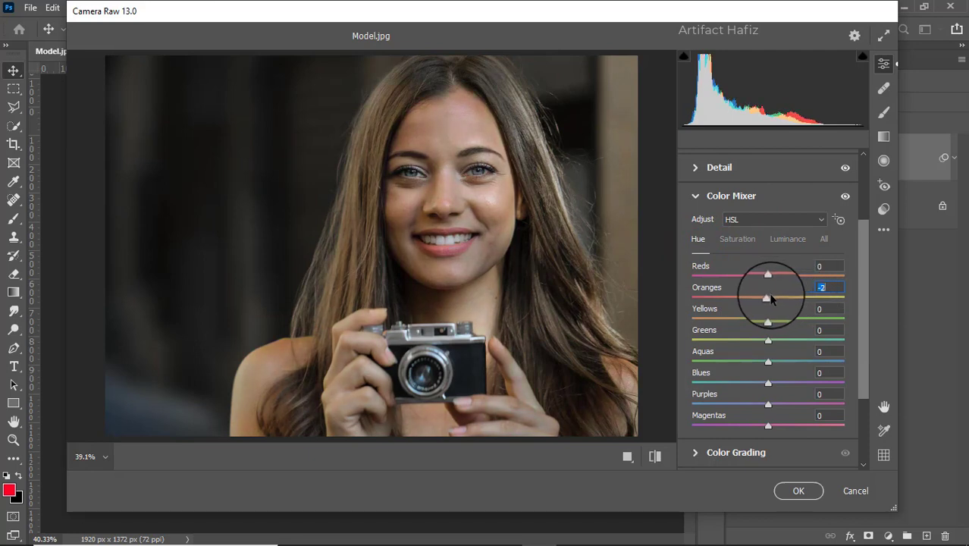
Step: In the Color Mixer, lower the Oranges saturation to -14 and set the Reds saturation to +17
left_click(739, 237)
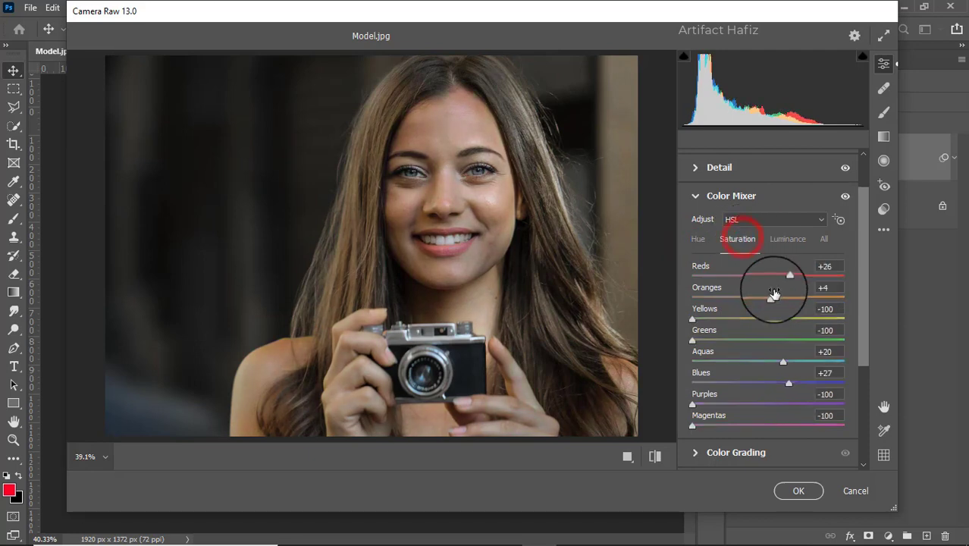
left_click_drag(771, 300, 744, 301)
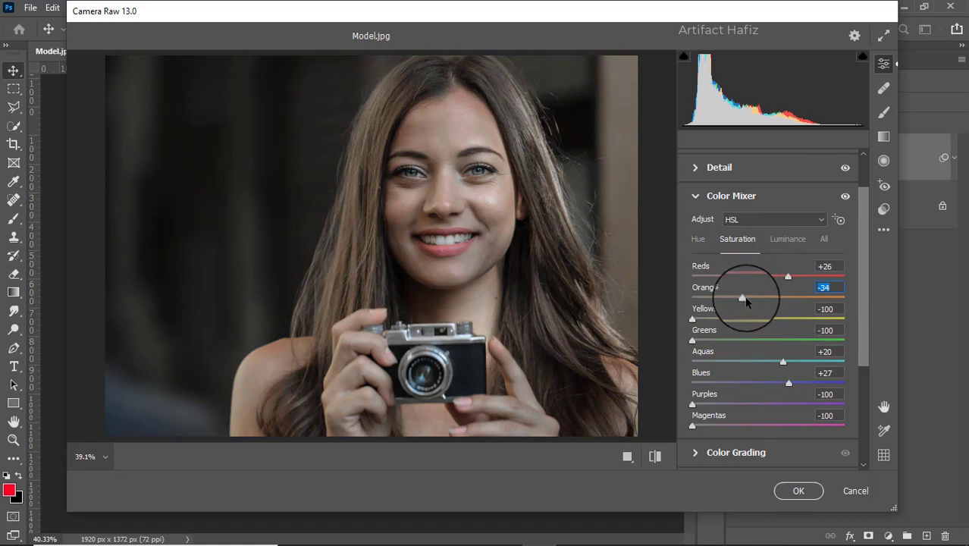
left_click_drag(749, 296, 759, 300)
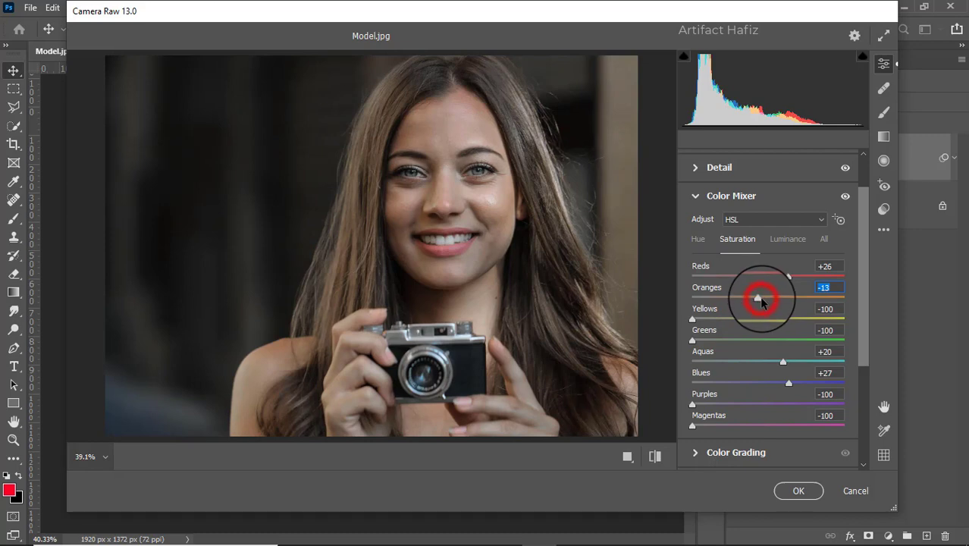
left_click_drag(764, 302, 782, 281)
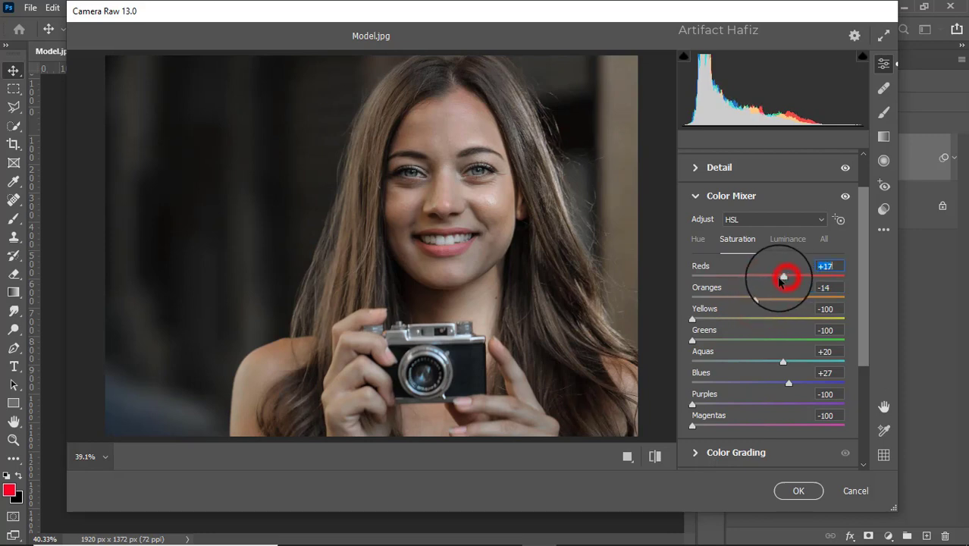
Step: In Color Grading, give the shadows a faint violet tint near hue 265 and the highlights hue 80 with saturation 15
scroll(777, 286, "down", 3)
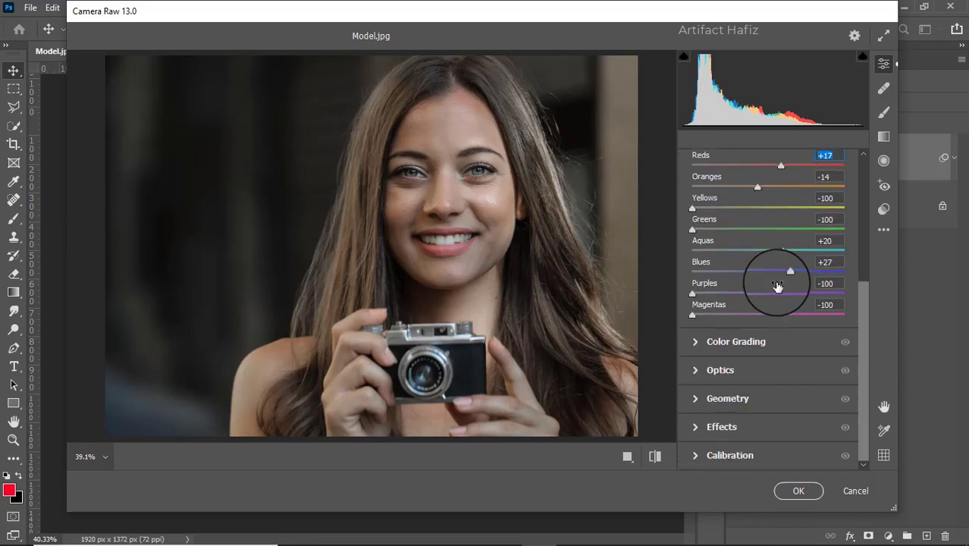
left_click(696, 343)
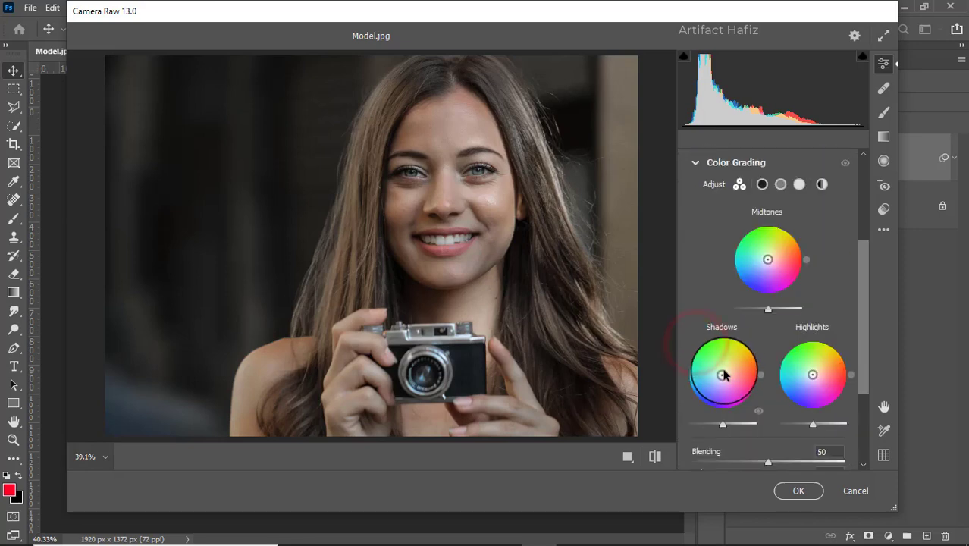
left_click_drag(724, 374, 720, 413)
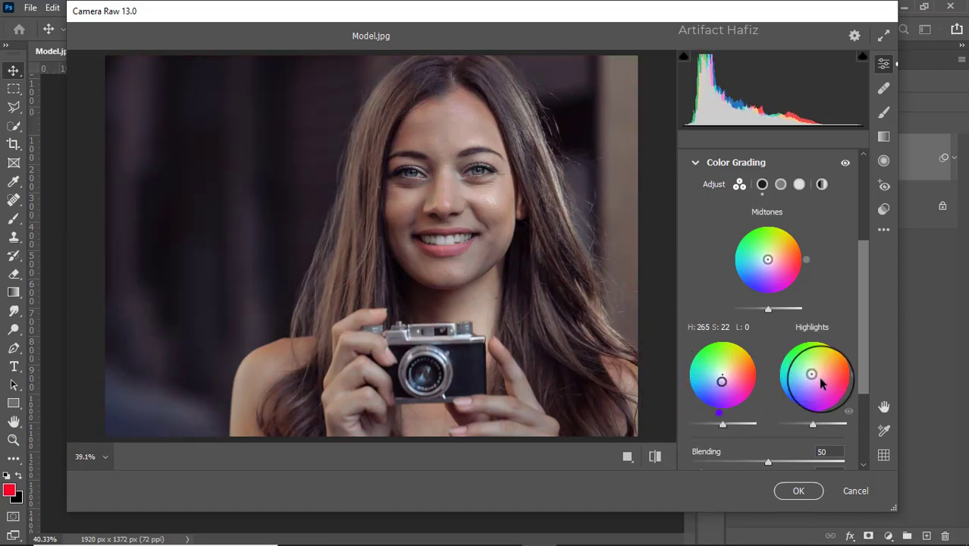
left_click_drag(813, 373, 821, 334)
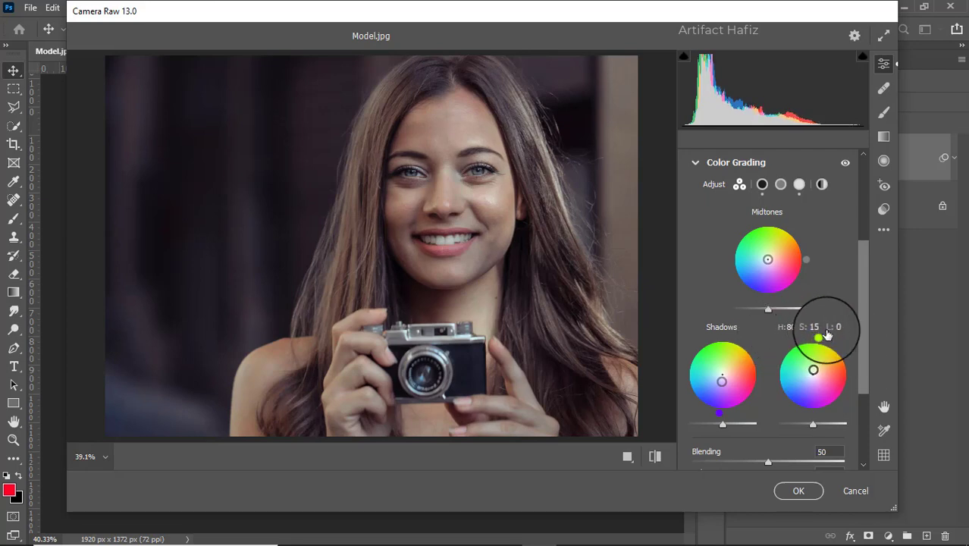
scroll(789, 324, "down", 3)
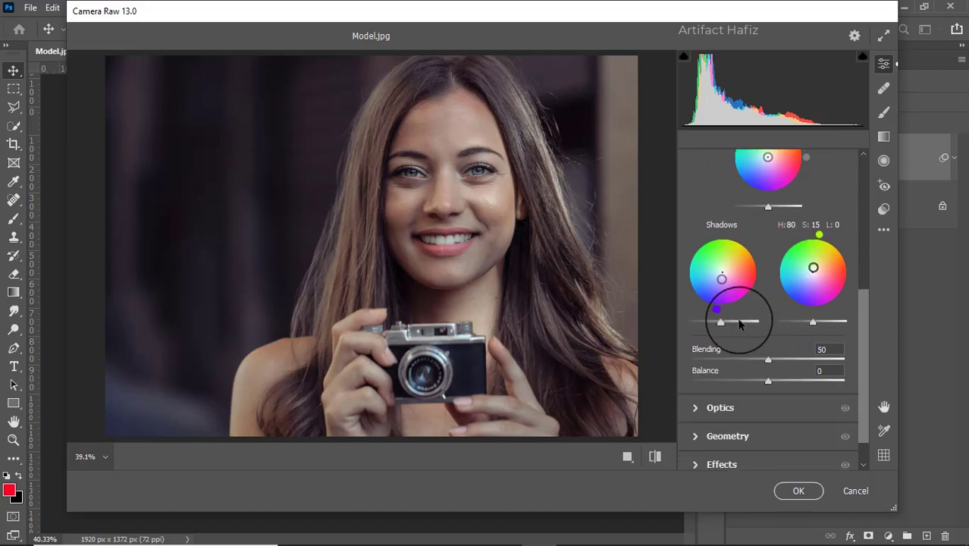
mouse_move(721, 284)
left_mouse_down()
mouse_move(719, 275)
mouse_move(714, 291)
mouse_move(721, 280)
left_mouse_up()
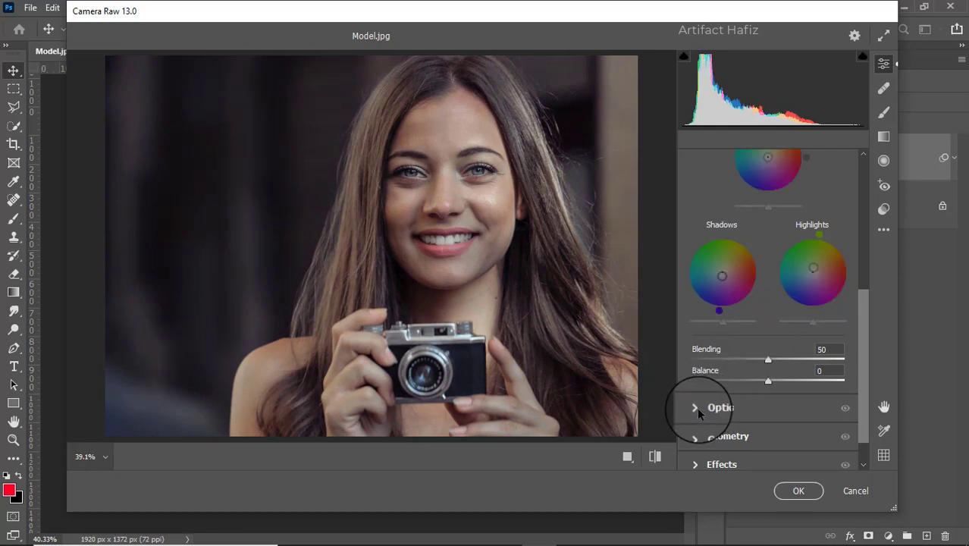
Step: Try a midtone tint of hue 200 with saturation 30 and reset the midtones to neutral
left_click_drag(768, 160, 672, 264)
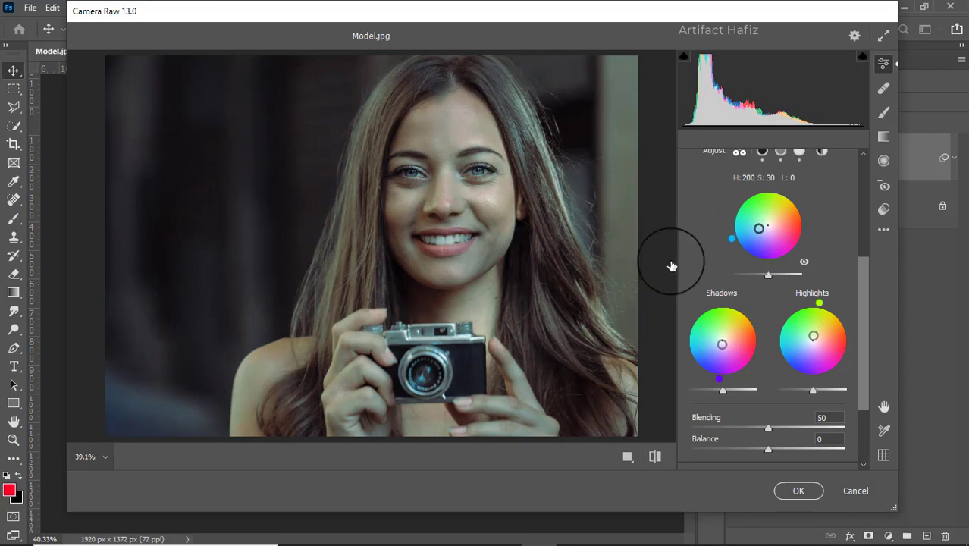
double_click(760, 228)
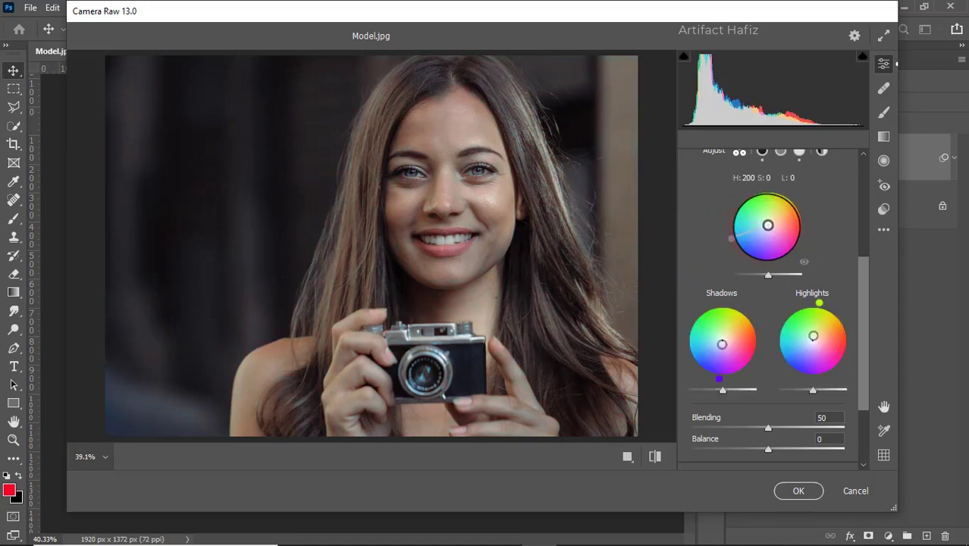
Step: Add a vignette of -16 with roundness +100 and midpoint 40, and increase its feather
scroll(796, 228, "down", 3)
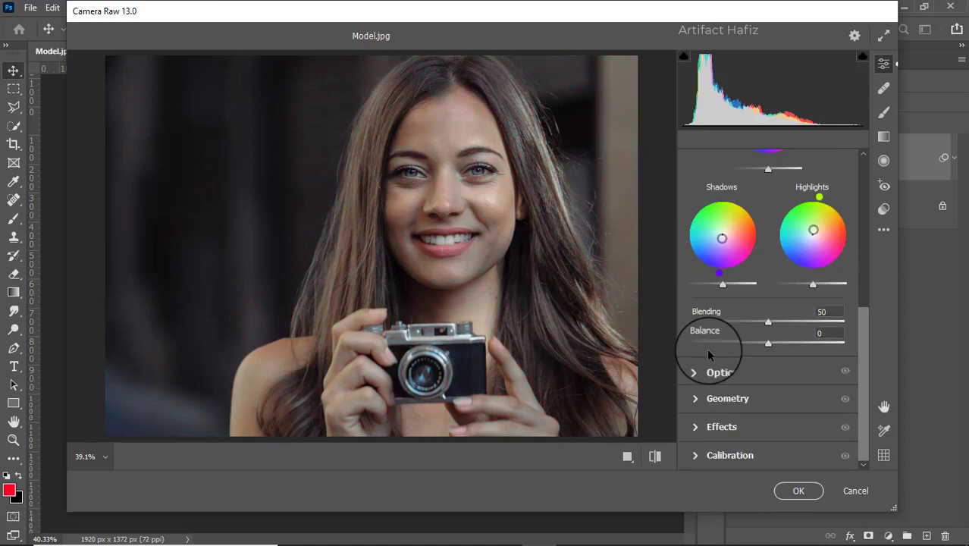
left_click(695, 427)
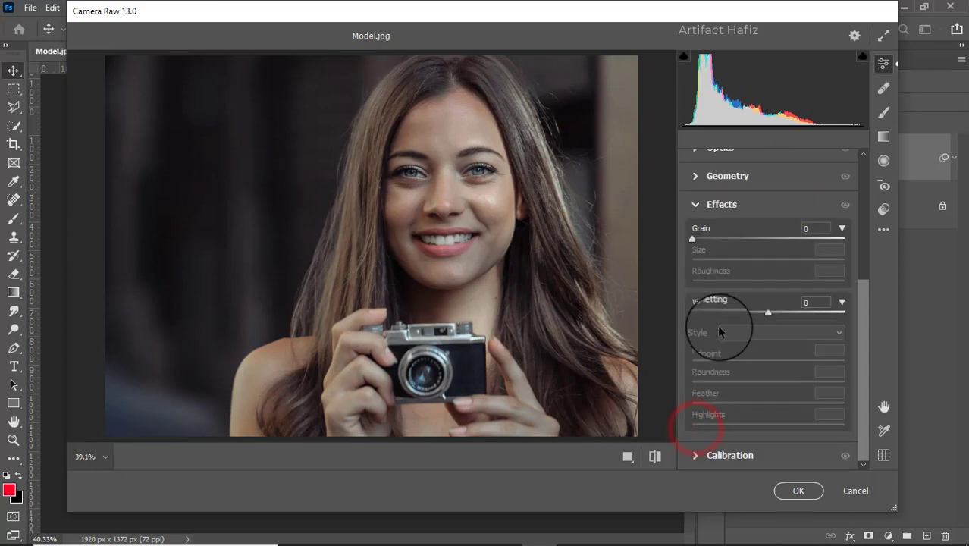
left_click_drag(767, 311, 755, 315)
left_click_drag(765, 376, 855, 372)
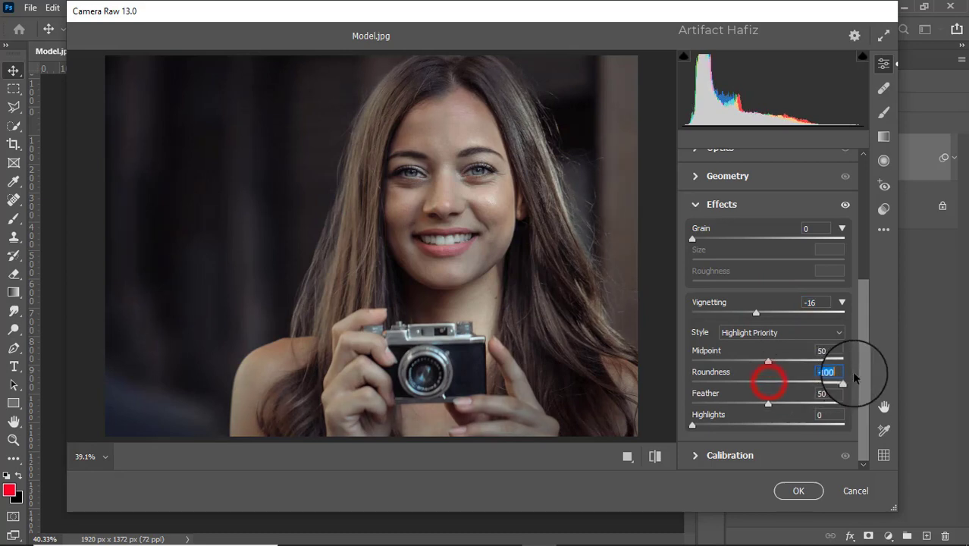
left_click(768, 360)
left_click_drag(753, 367, 753, 361)
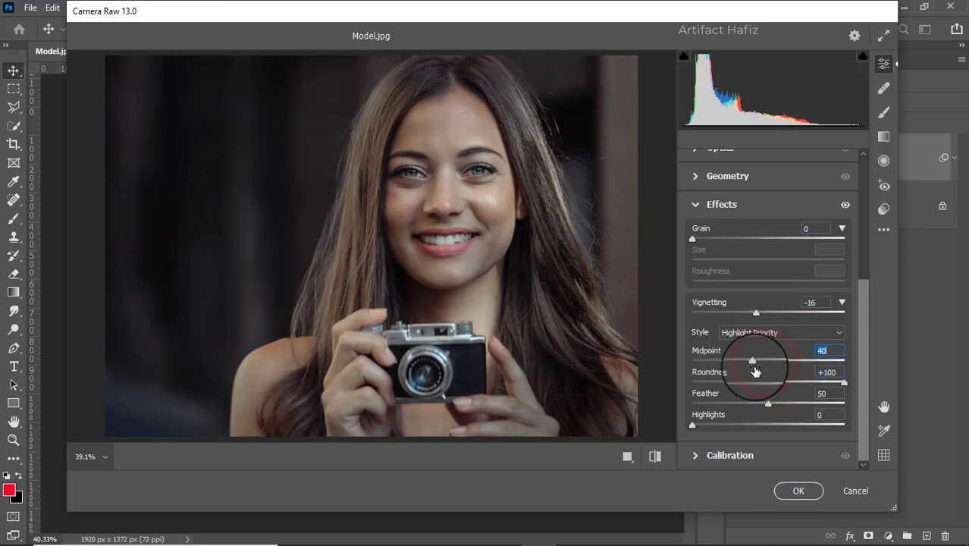
left_click_drag(768, 404, 793, 406)
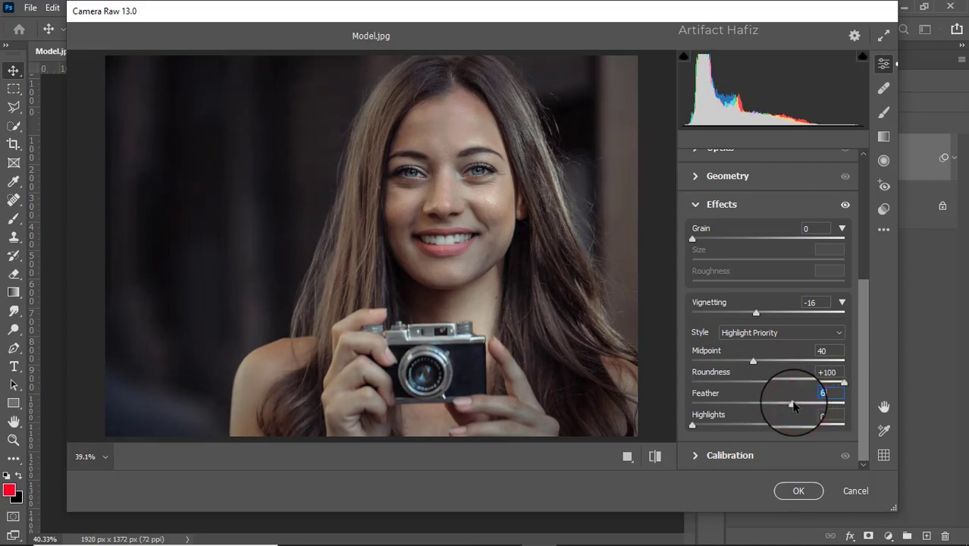
Step: In Calibration, set the primary saturations to -11 for red, +7 for green and +8 for blue
left_click(695, 456)
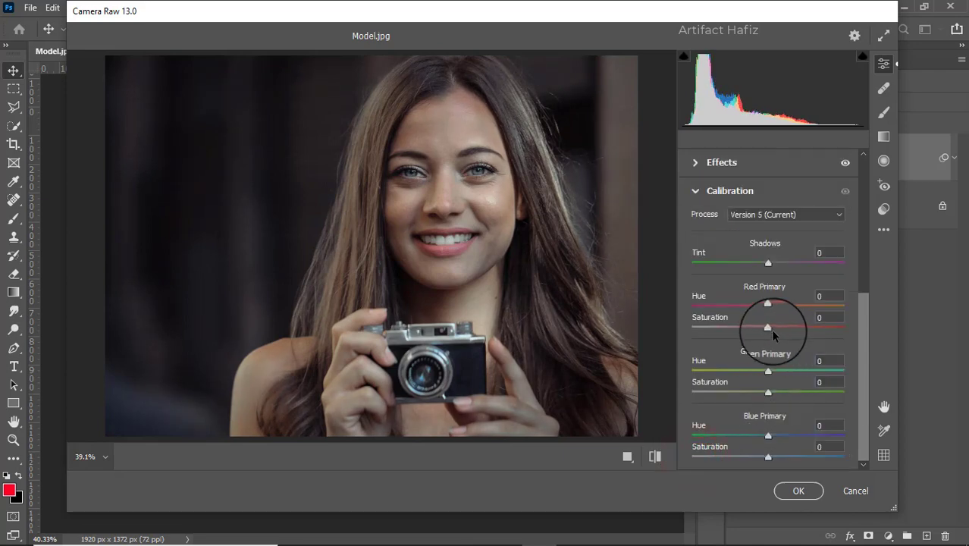
left_click_drag(768, 391, 774, 393)
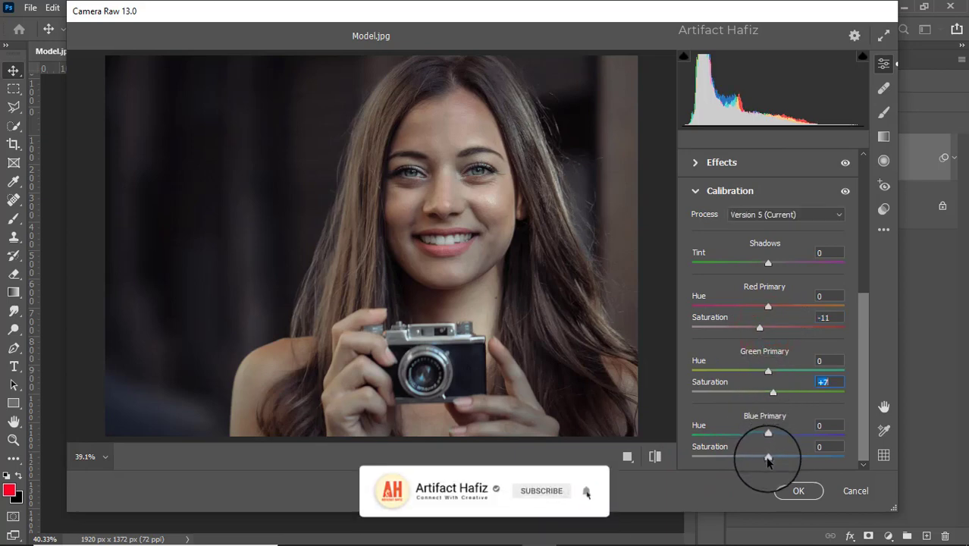
left_click_drag(768, 456, 775, 460)
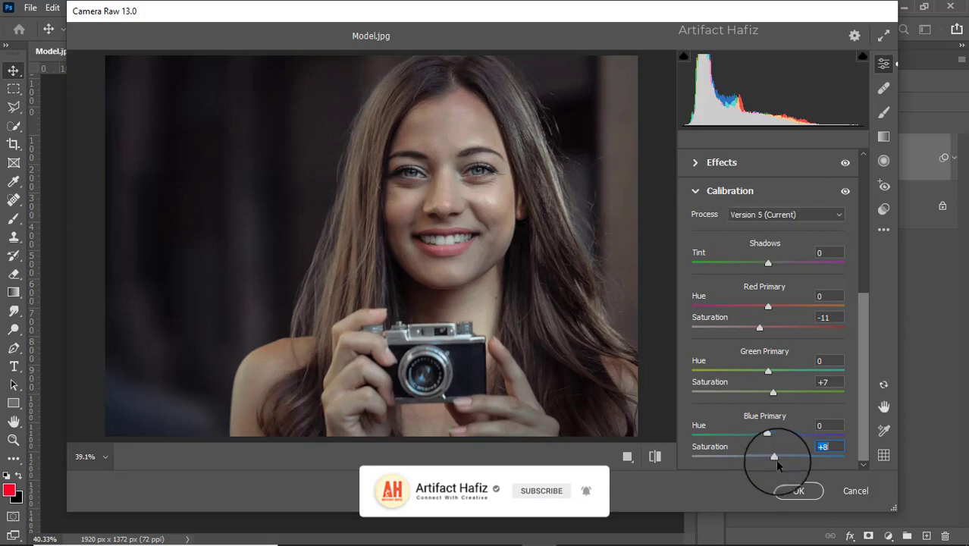
Step: Apply the Camera Raw filter and toggle the Background copy layer's visibility to compare before and after
left_click(788, 490)
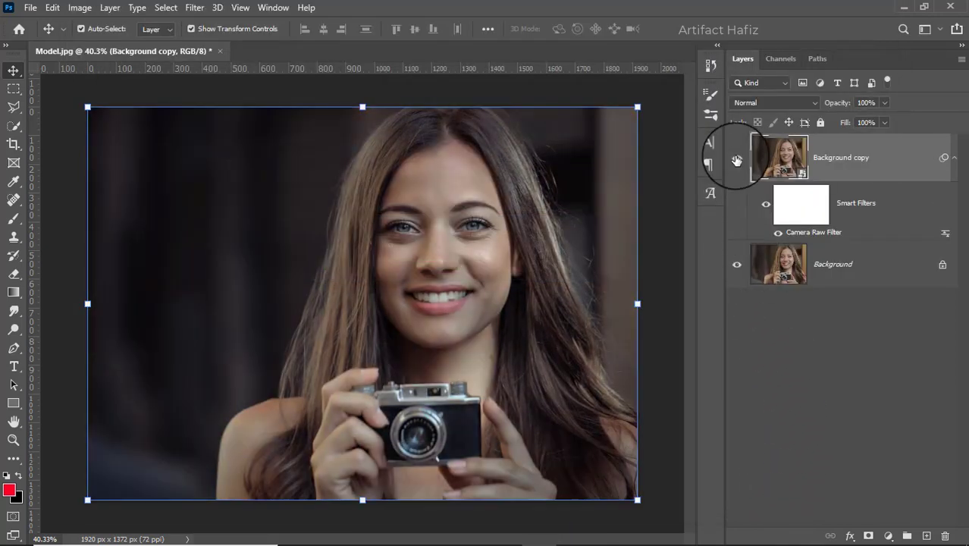
left_click(735, 157)
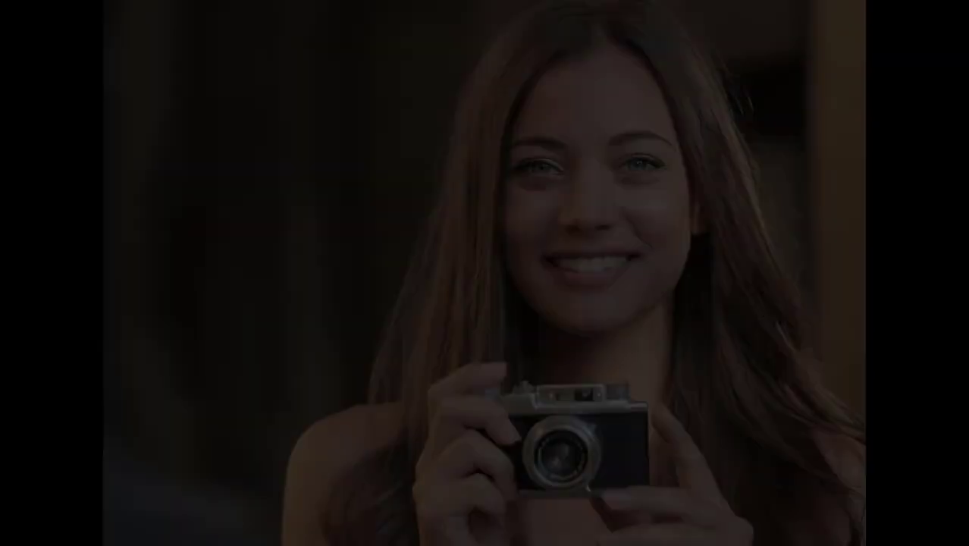